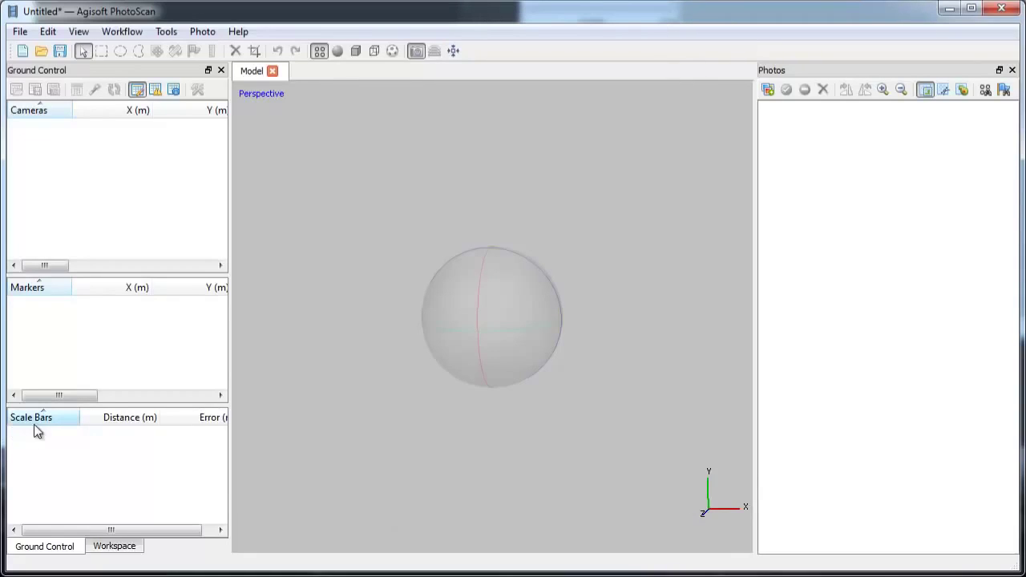
# Step: Collapse the Scale Bars list, enlarge the Cameras list, and briefly show then close the console
pyautogui.moveTo(96, 405); pyautogui.dragTo(96, 523)
pyautogui.moveTo(115, 274); pyautogui.dragTo(110, 363)
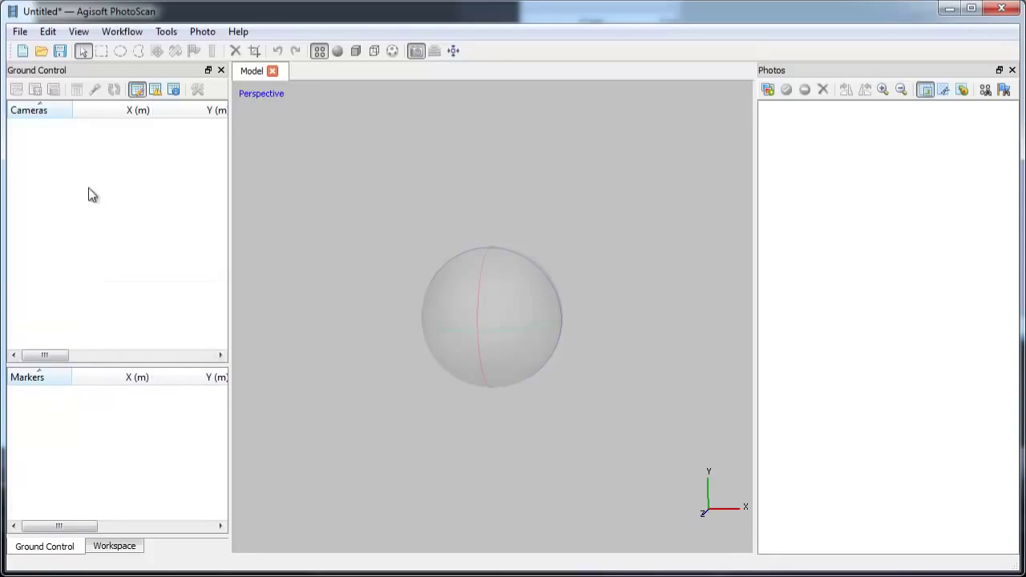
pyautogui.click(78, 32)
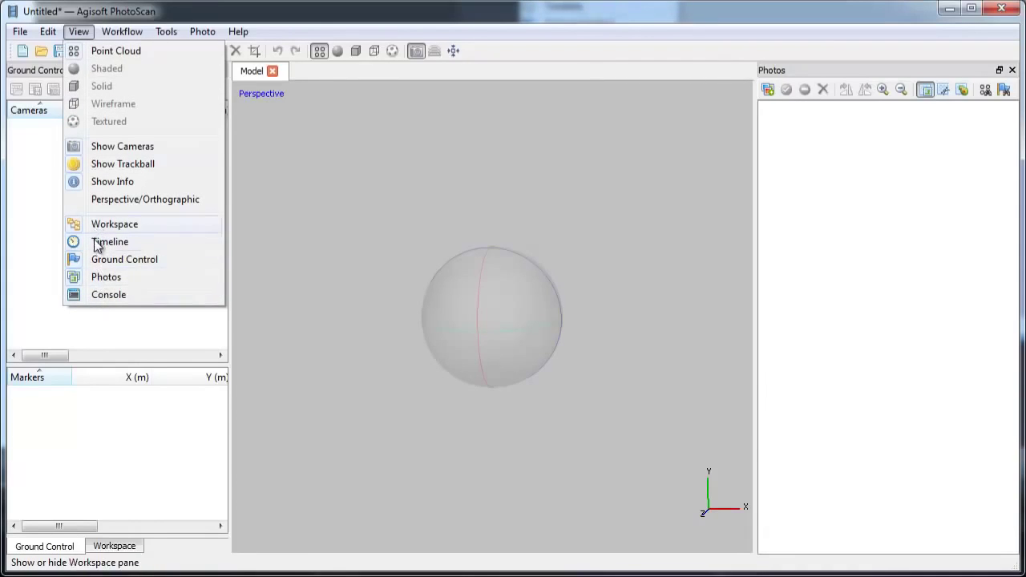
pyautogui.click(103, 295)
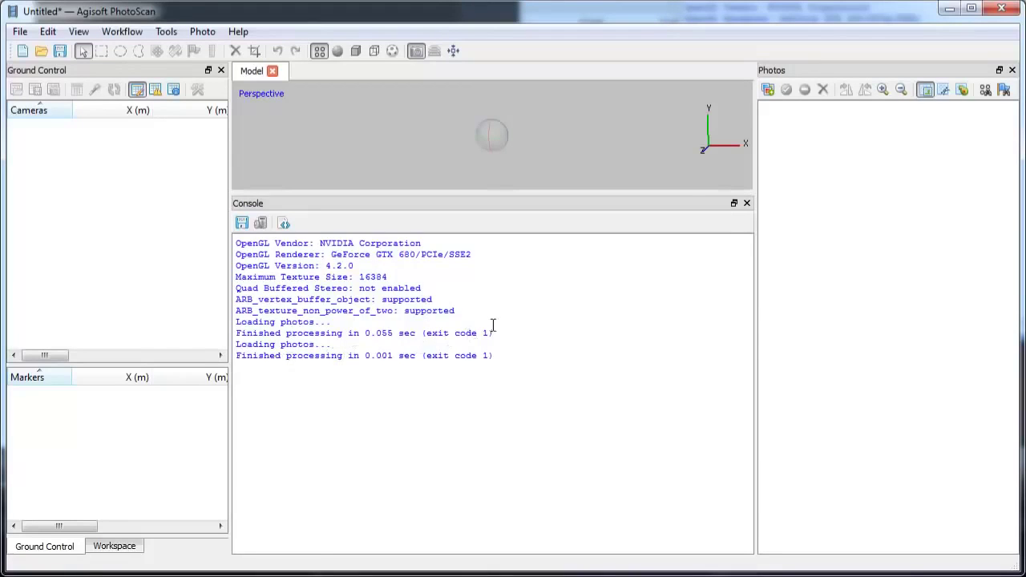
pyautogui.click(746, 204)
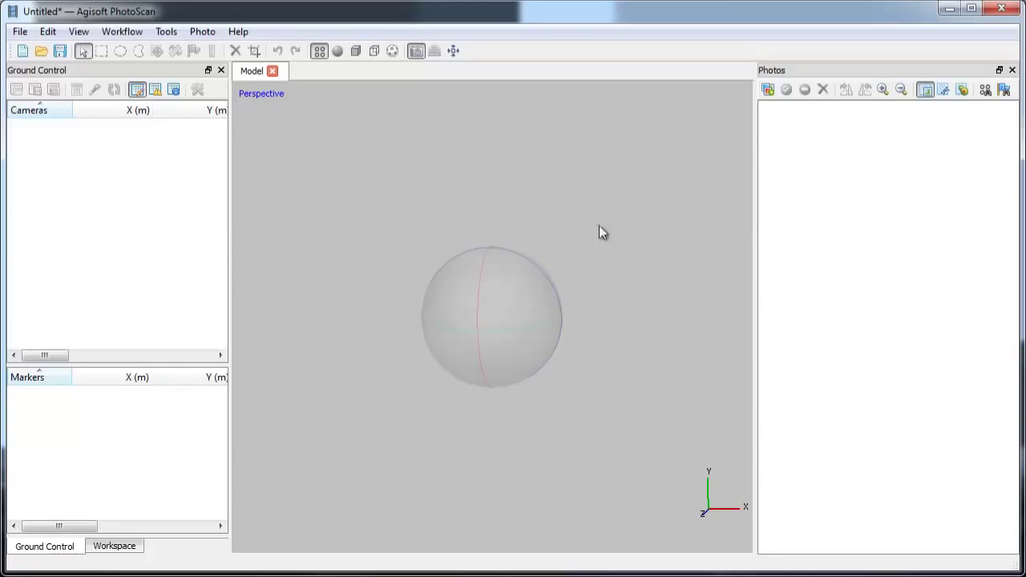
# Step: In Preferences, keep Aggressive depth filtering and enable the GeForce GTX 680 as an OpenCL device
pyautogui.click(166, 31)
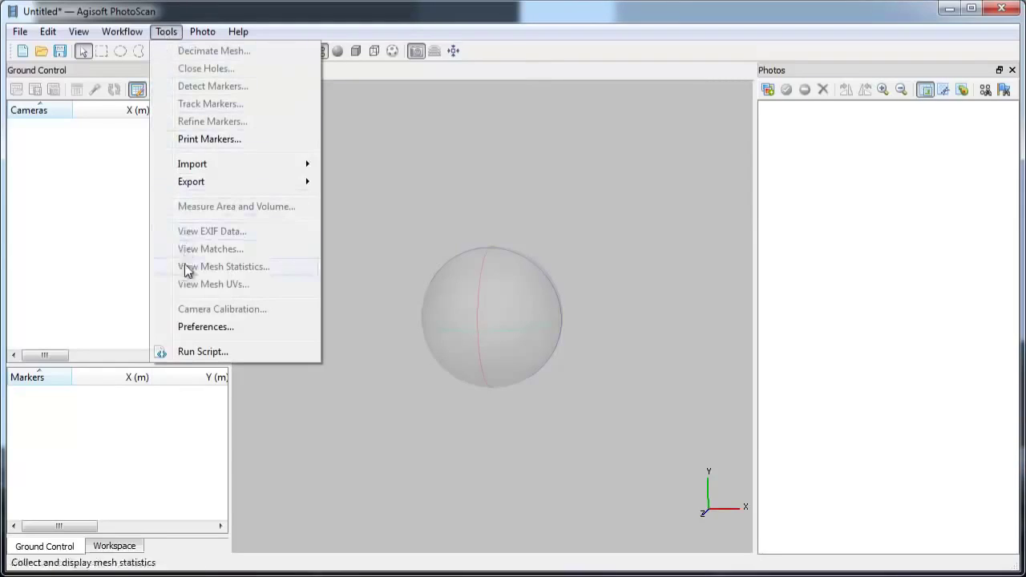
pyautogui.click(192, 327)
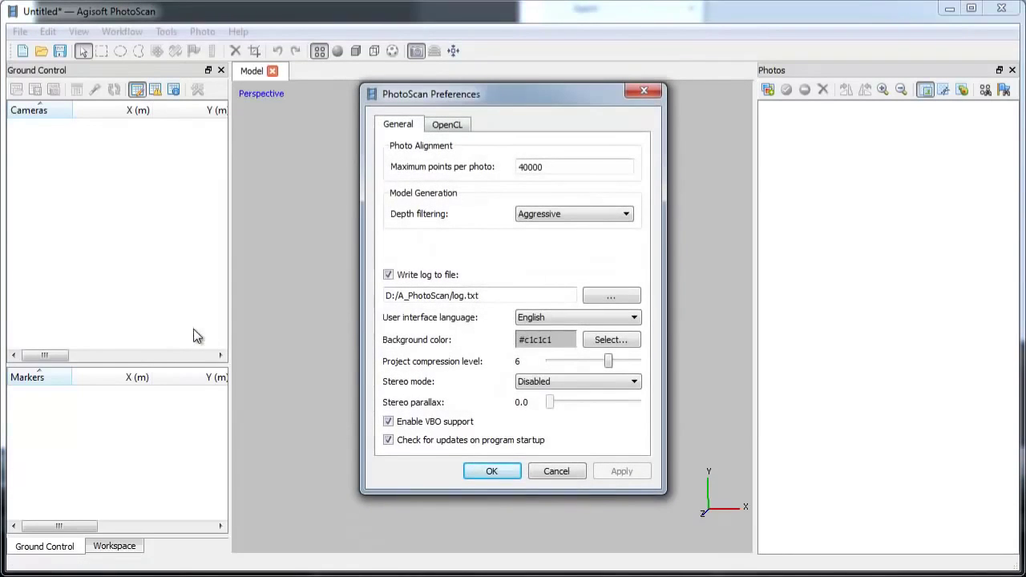
pyautogui.moveTo(482, 294); pyautogui.dragTo(376, 294)
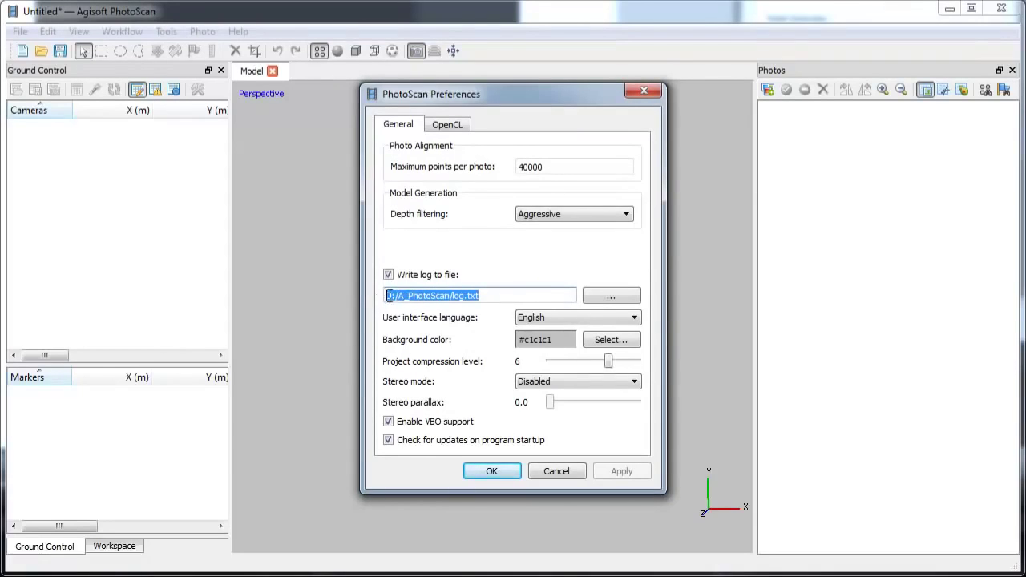
pyautogui.click(626, 214)
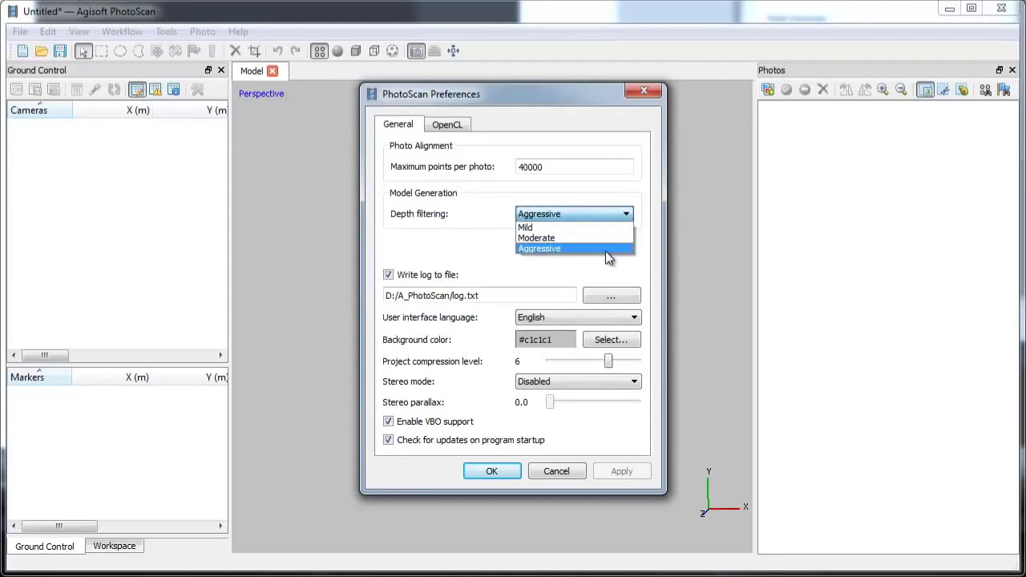
pyautogui.click(606, 252)
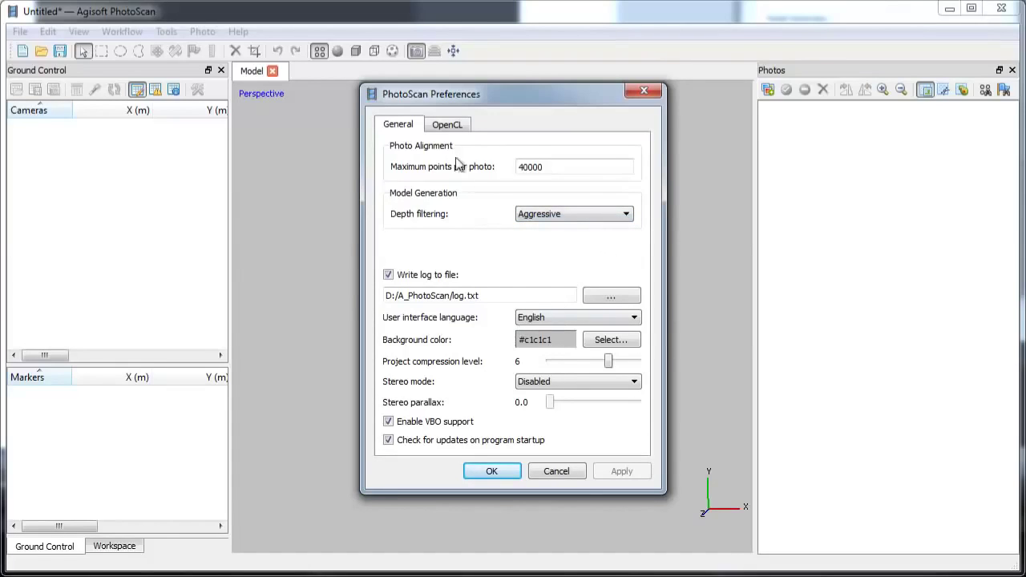
pyautogui.click(447, 126)
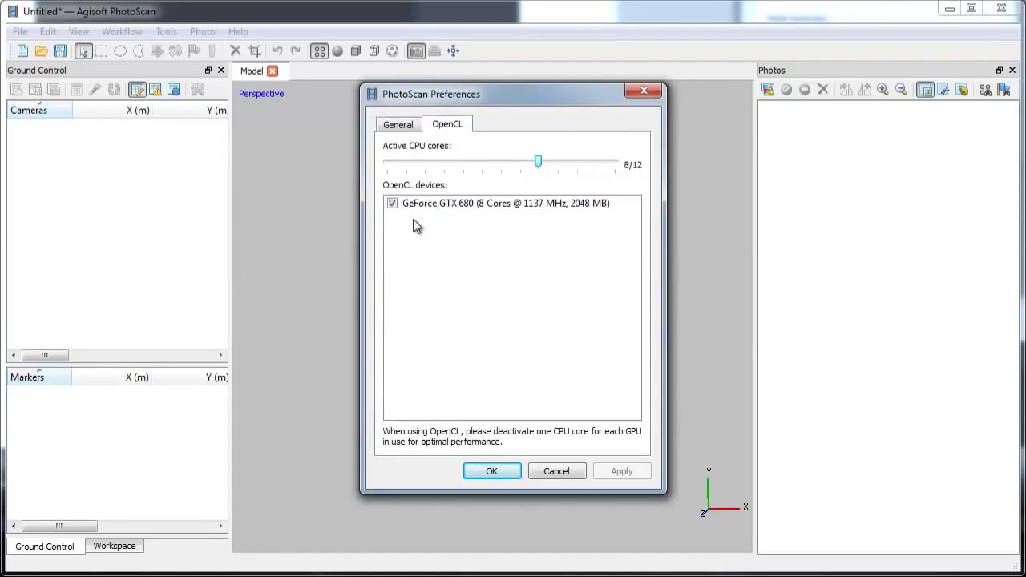
pyautogui.click(393, 205)
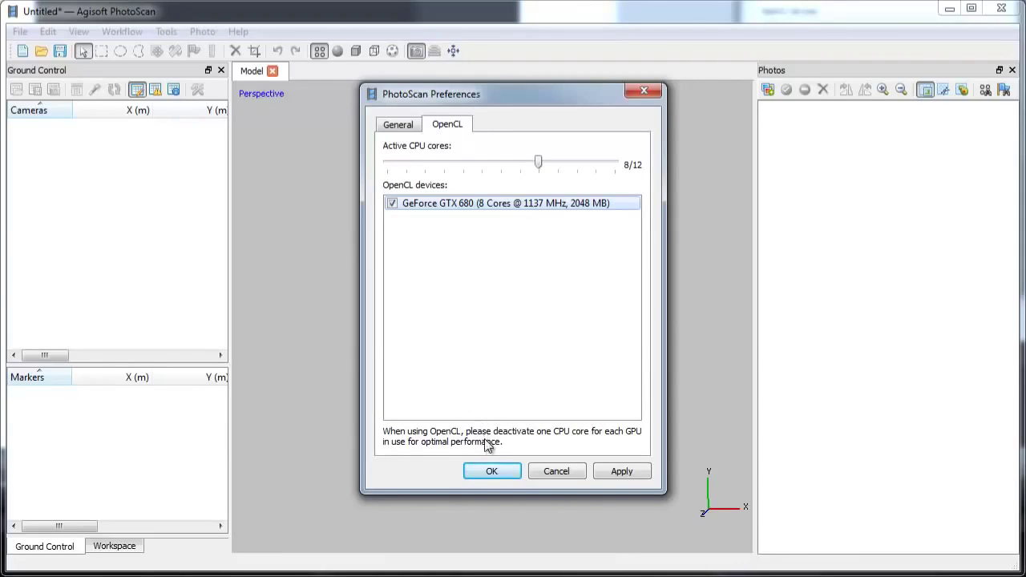
pyautogui.click(492, 473)
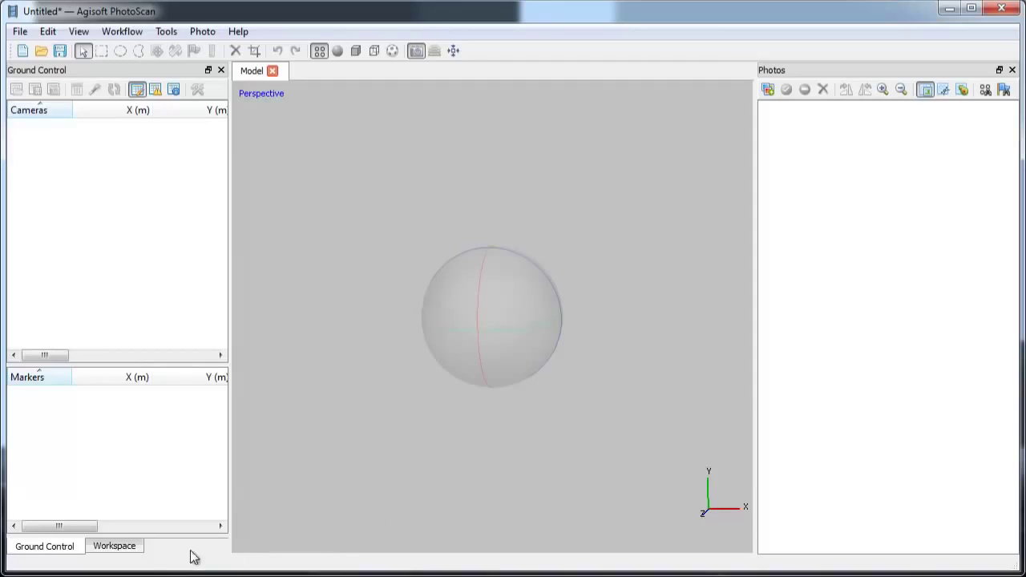
# Step: Add all 65 photos from the training images folder, starting at IMG_0250.JPG, to Chunk 1
pyautogui.click(112, 547)
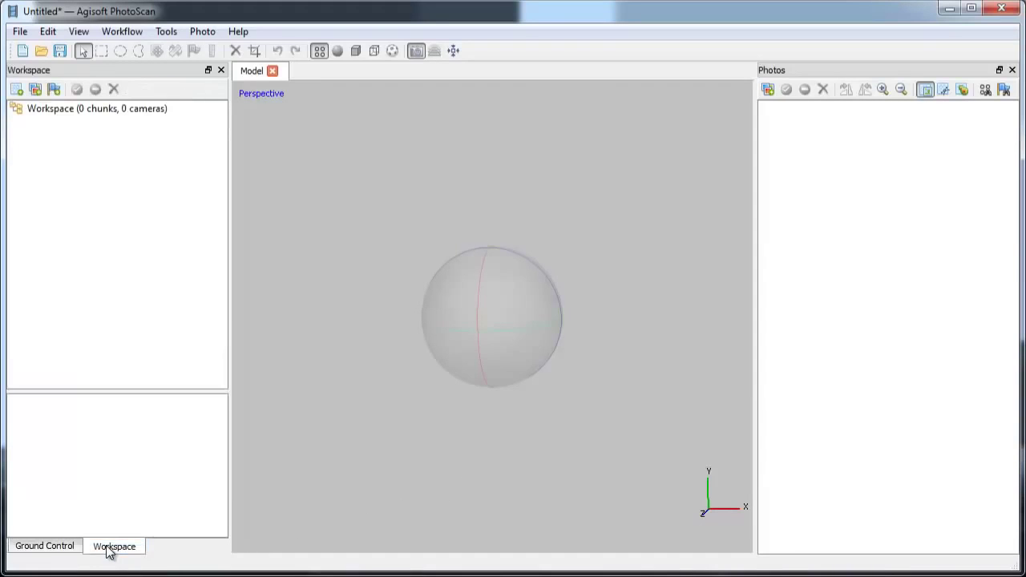
pyautogui.click(35, 91)
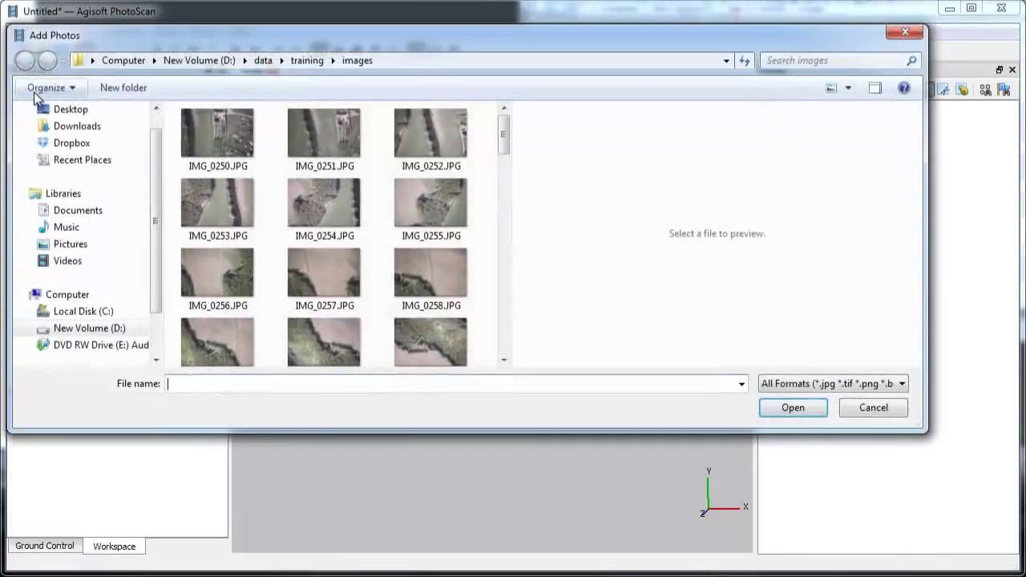
pyautogui.click(217, 142)
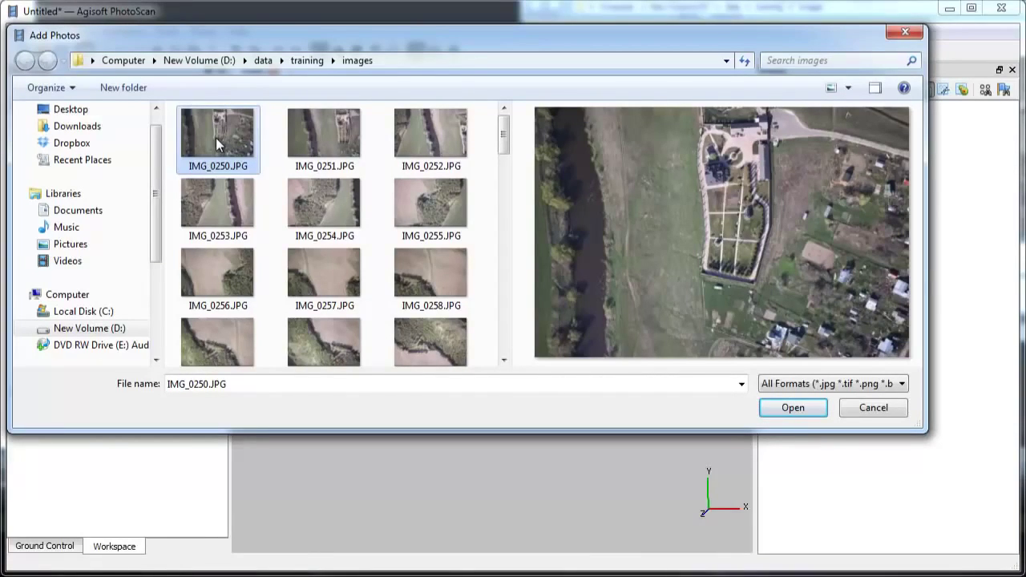
pyautogui.hotkey('ctrl', 'a')
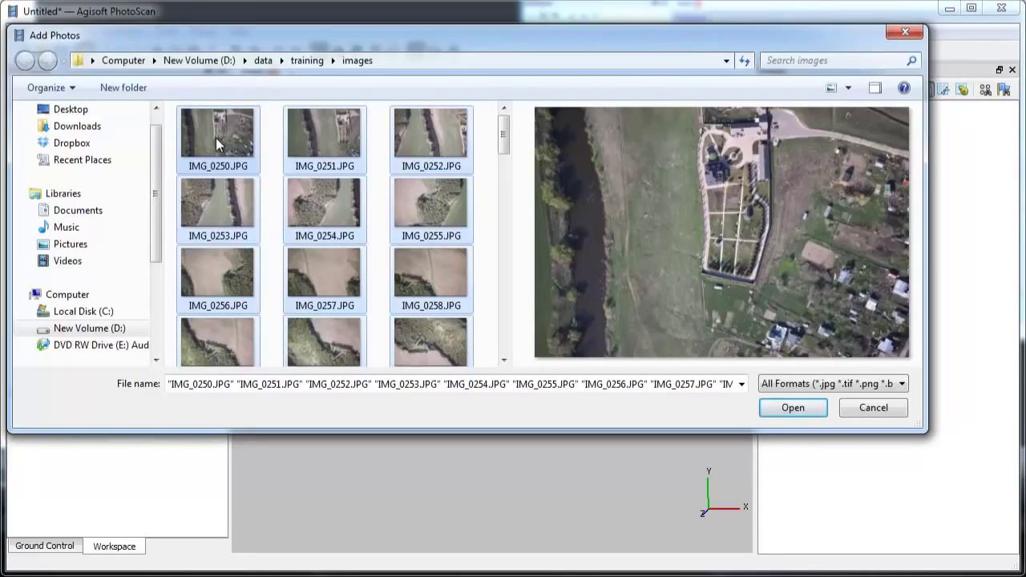
pyautogui.press('Return')
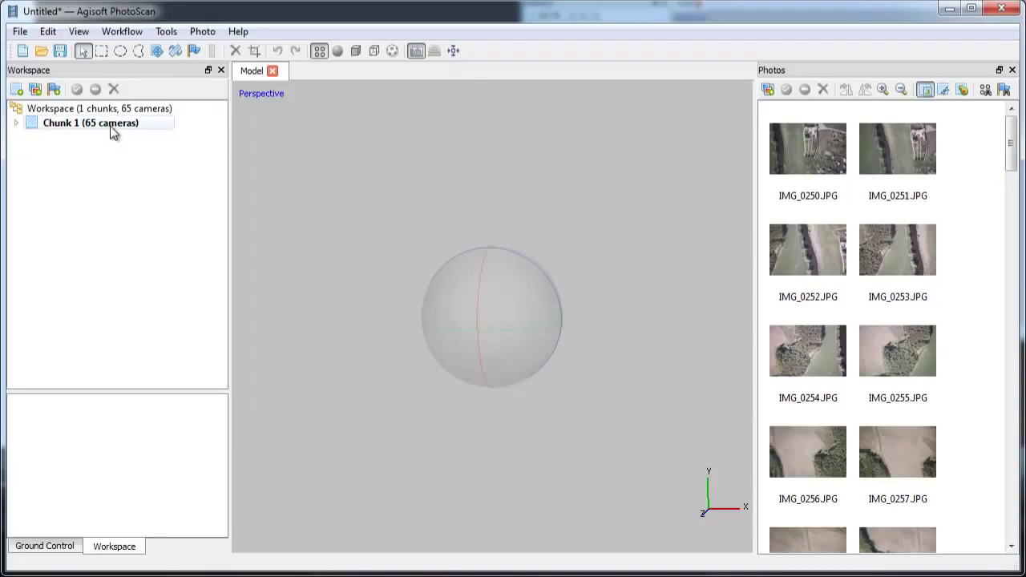
# Step: Expand Chunk 1's Cameras, enlarge the photo thumbnails, and show the Ground Control tables
pyautogui.click(16, 124)
pyautogui.click(32, 138)
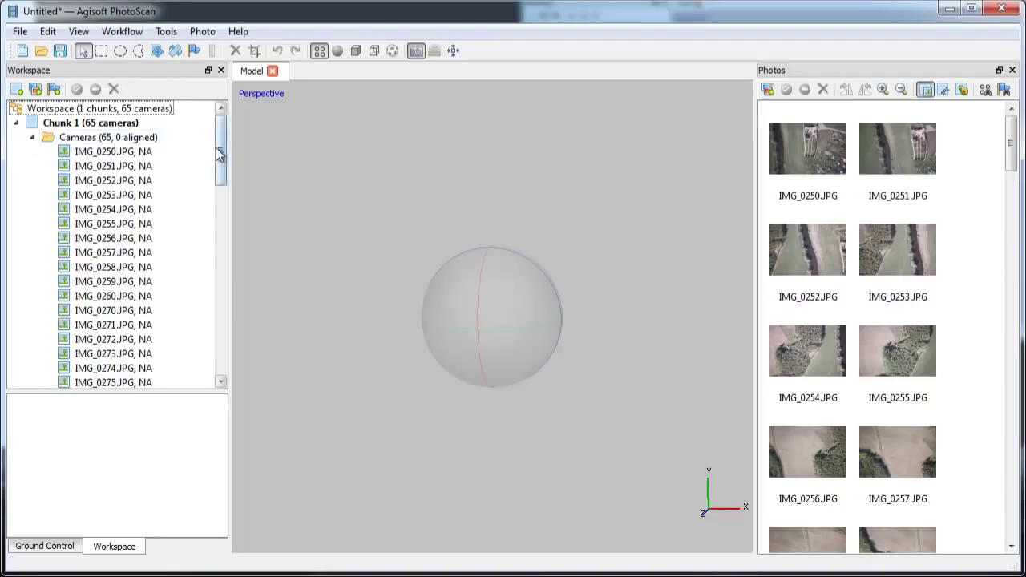
pyautogui.moveTo(220, 153)
pyautogui.mouseDown()
pyautogui.moveTo(219, 353)
pyautogui.moveTo(211, 136)
pyautogui.mouseUp()
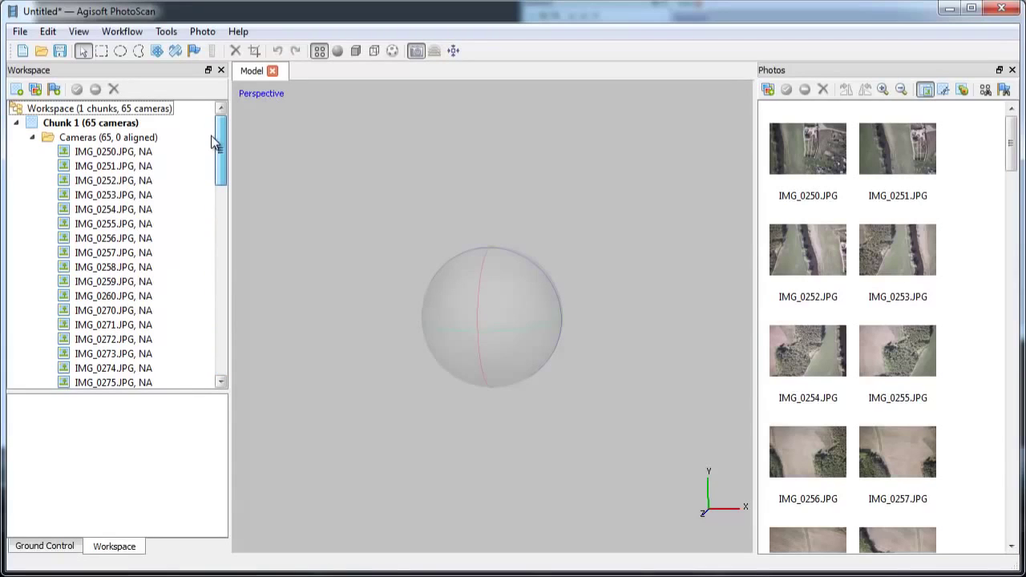
pyautogui.click(801, 145)
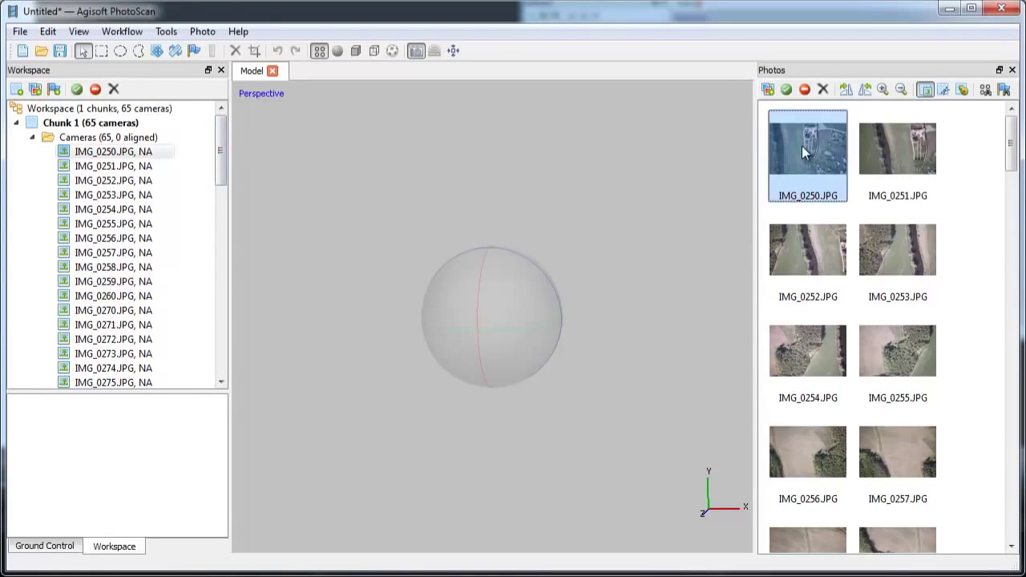
pyautogui.click(879, 90)
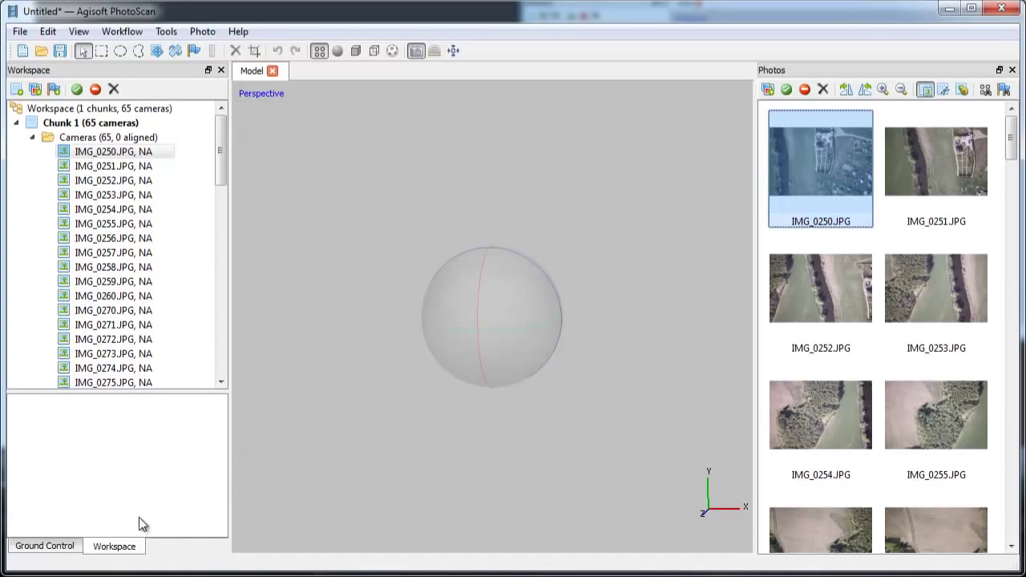
pyautogui.click(40, 547)
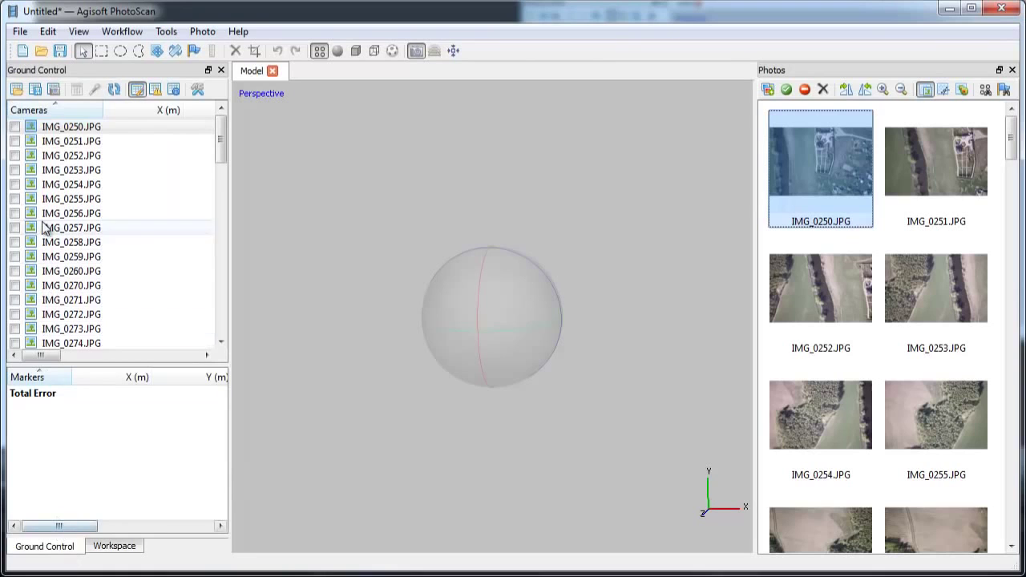
# Step: Import the camera coordinates from gc_cameras_WGS84.txt into the Ground Control table
pyautogui.click(15, 91)
pyautogui.click(217, 158)
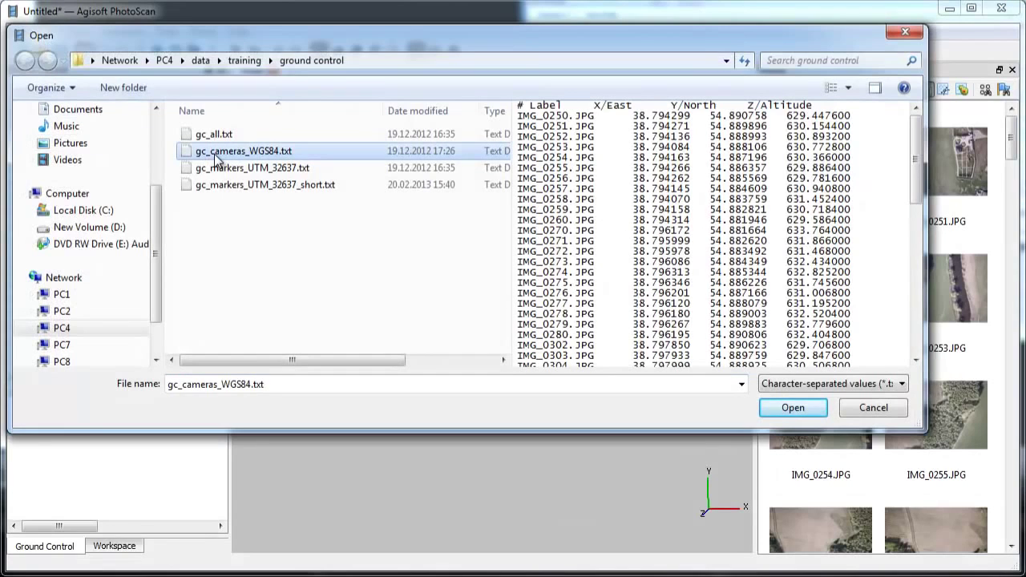
pyautogui.doubleClick(217, 159)
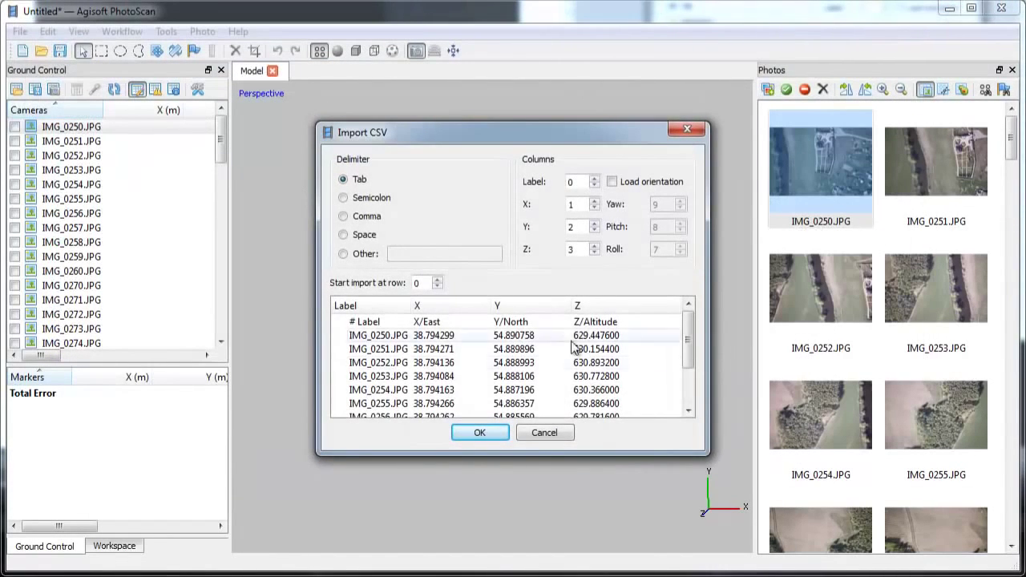
pyautogui.moveTo(705, 452); pyautogui.dragTo(791, 525)
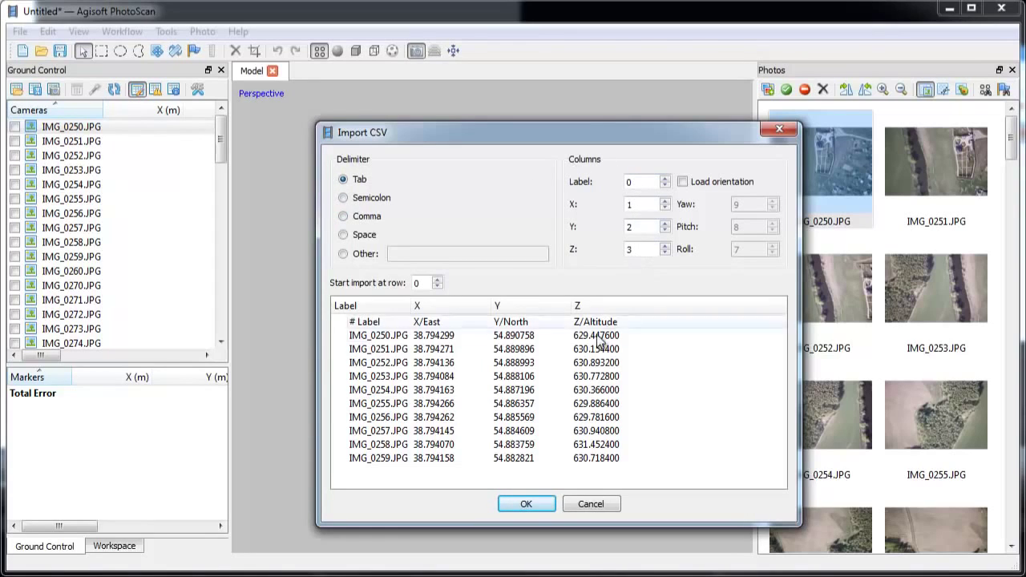
pyautogui.click(538, 505)
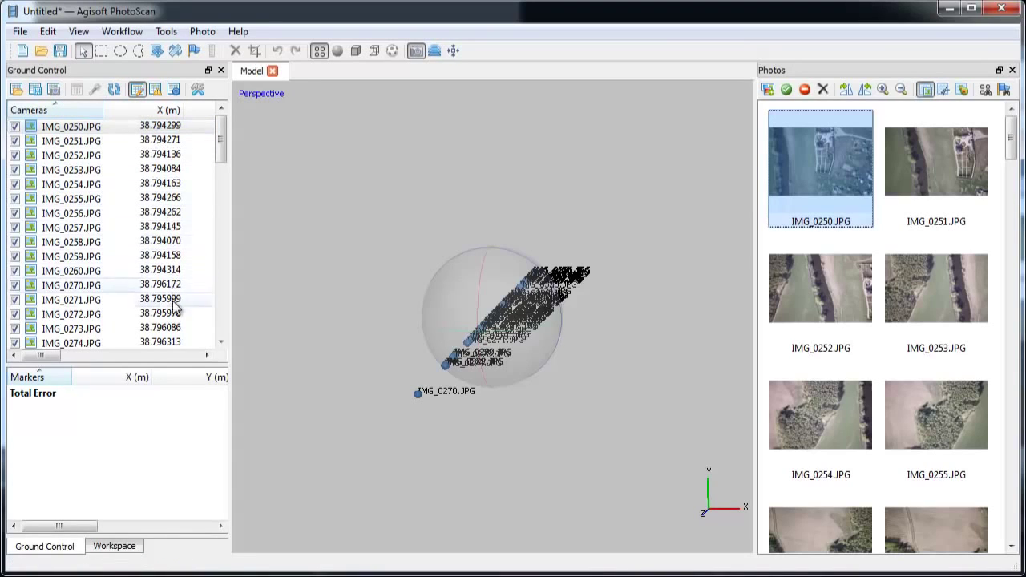
# Step: Set the ground control coordinate system to WGS 84 (EPSG::4326) and inspect the camera layout
pyautogui.click(200, 95)
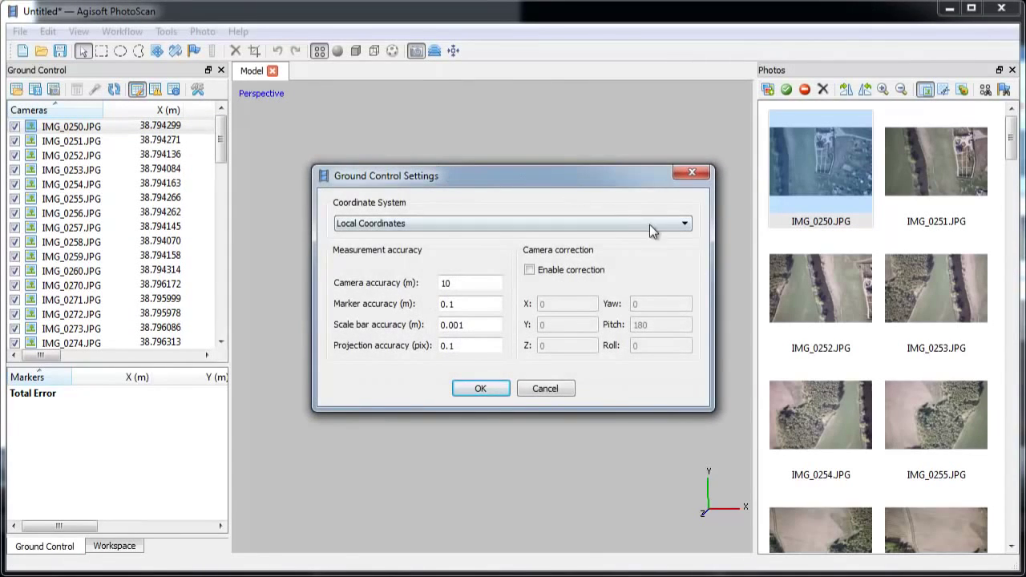
pyautogui.click(687, 225)
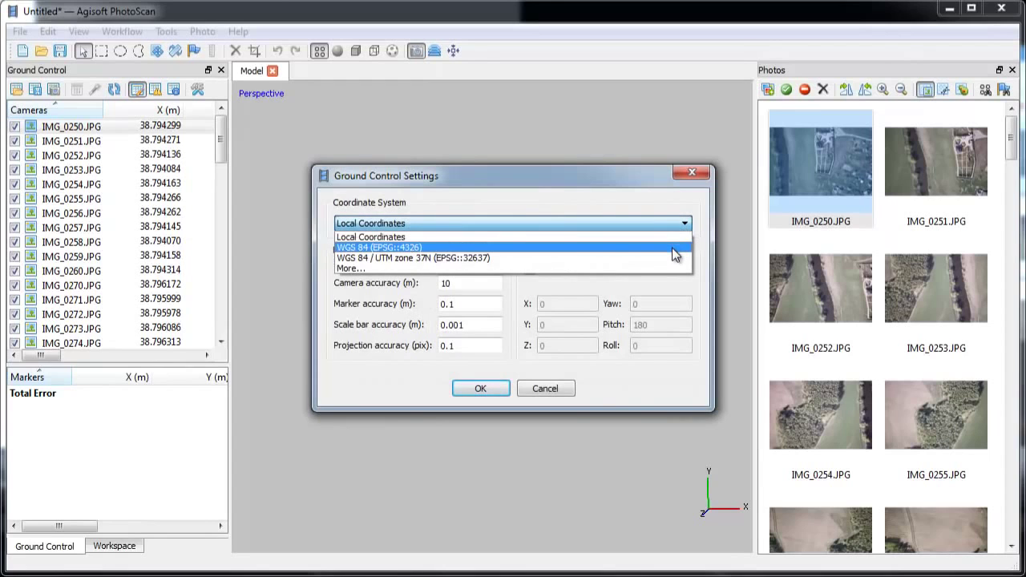
pyautogui.click(674, 249)
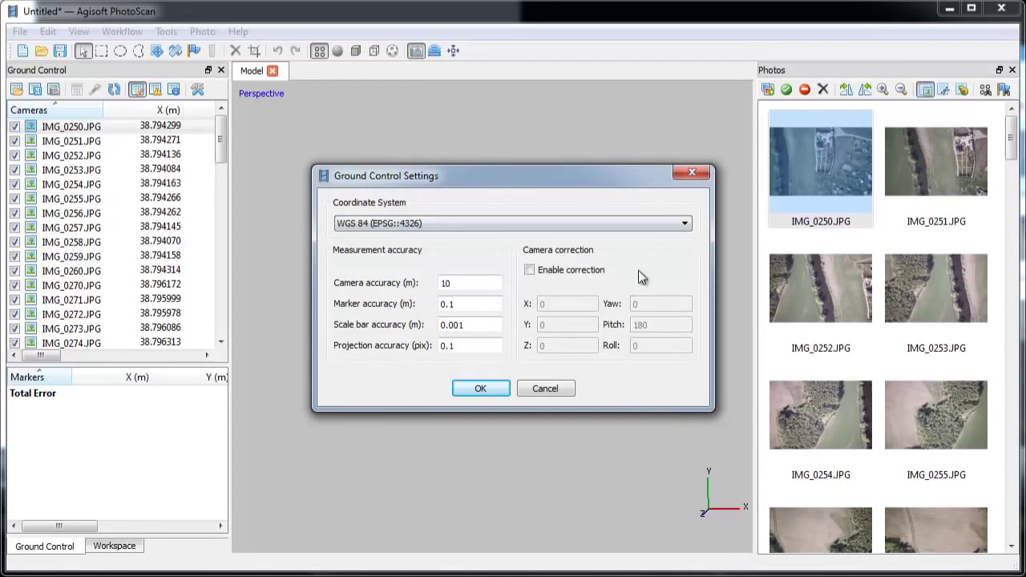
pyautogui.click(485, 388)
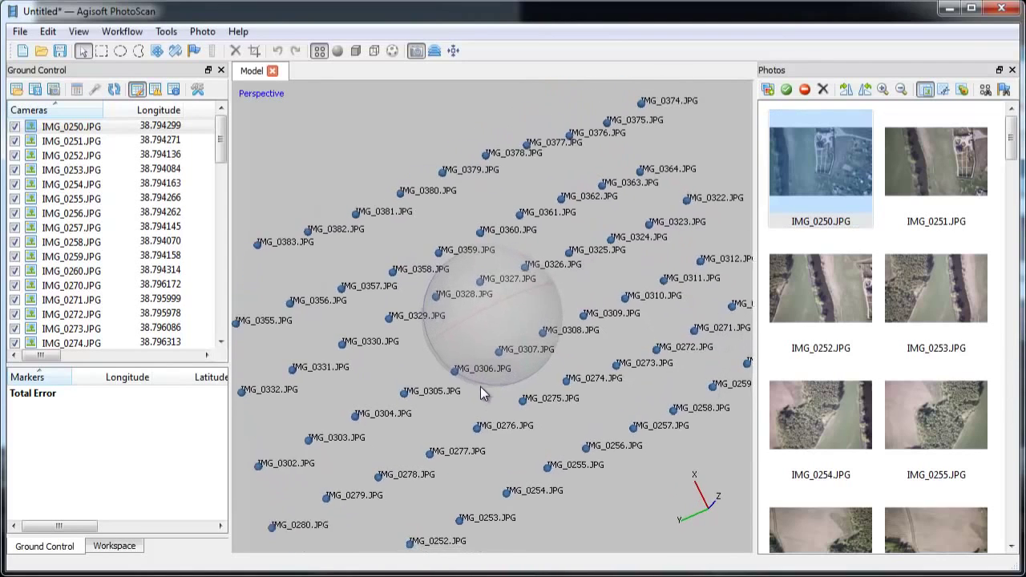
pyautogui.moveTo(481, 390); pyautogui.dragTo(431, 435)
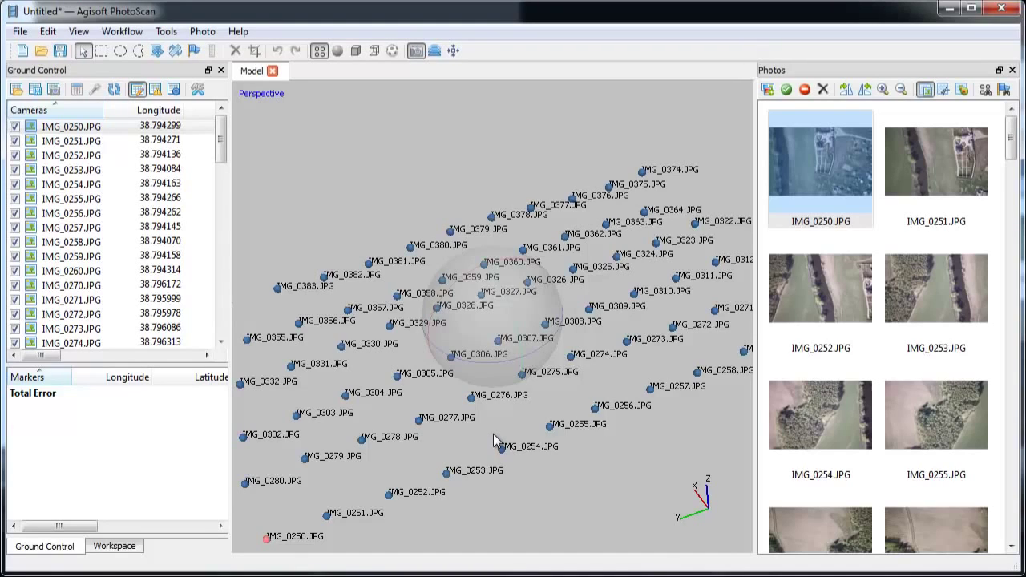
# Step: Start photo alignment with High accuracy and Ground Control pair preselection
pyautogui.click(122, 31)
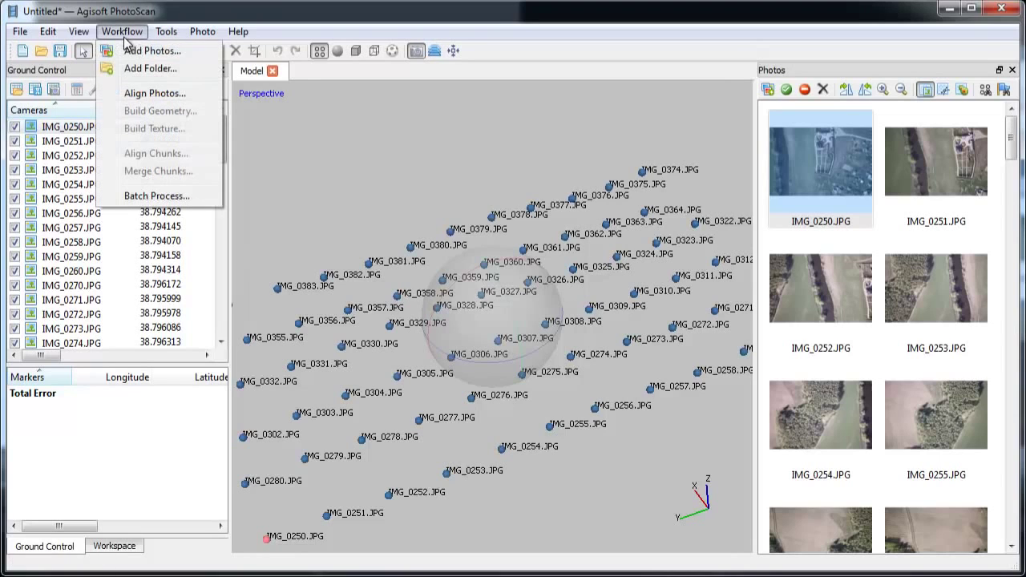
pyautogui.click(138, 97)
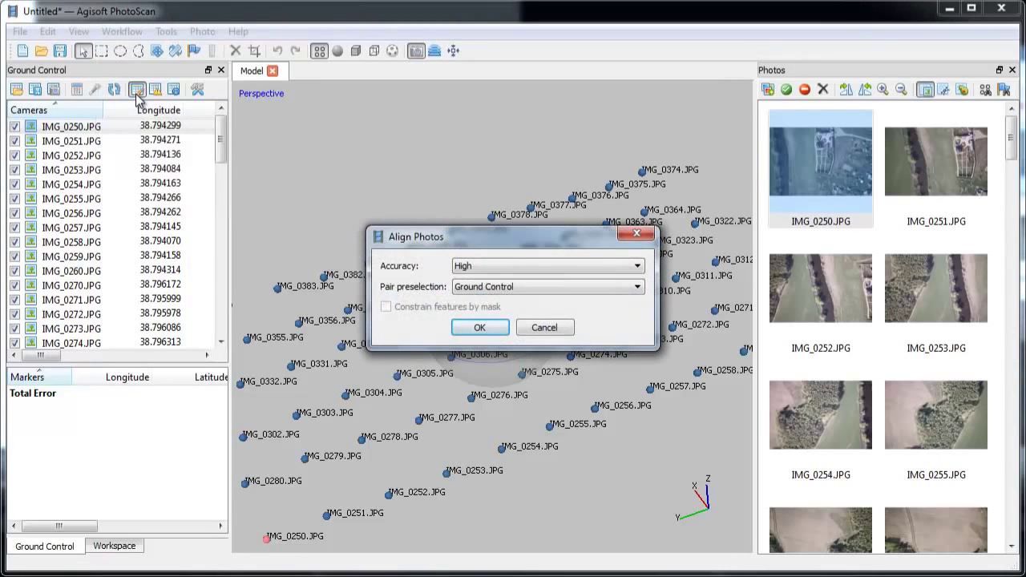
pyautogui.click(637, 266)
pyautogui.click(632, 290)
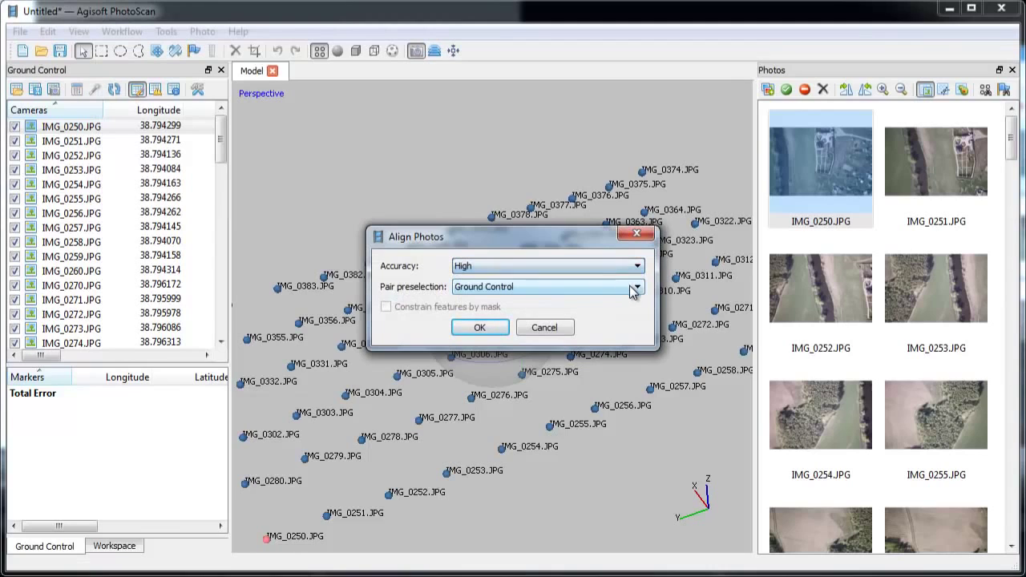
pyautogui.click(641, 290)
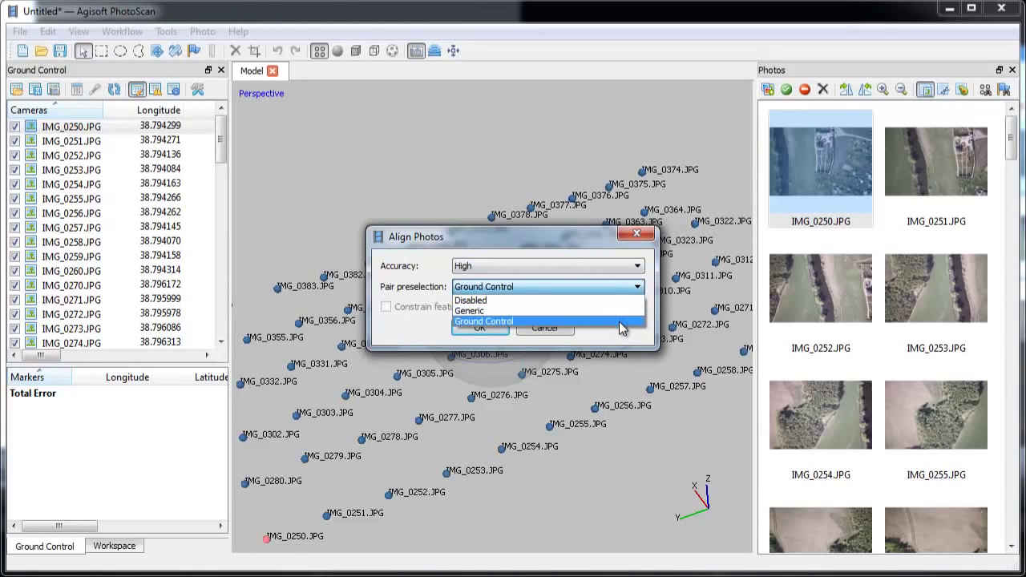
pyautogui.click(623, 322)
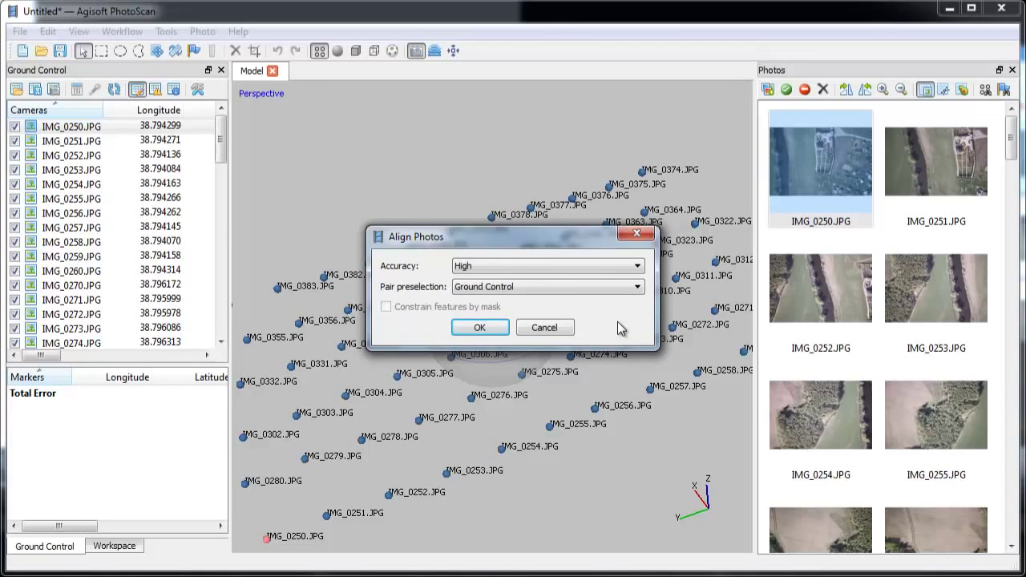
pyautogui.click(495, 330)
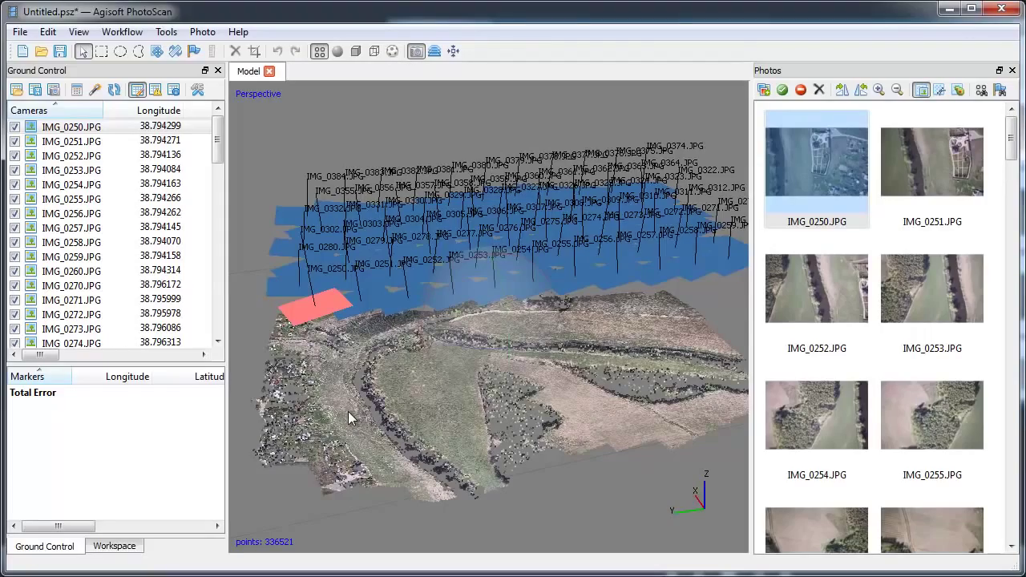
# Step: Hide the camera positions and orbit the 336521-point sparse cloud to inspect it from several angles
pyautogui.moveTo(348, 412); pyautogui.dragTo(617, 369)
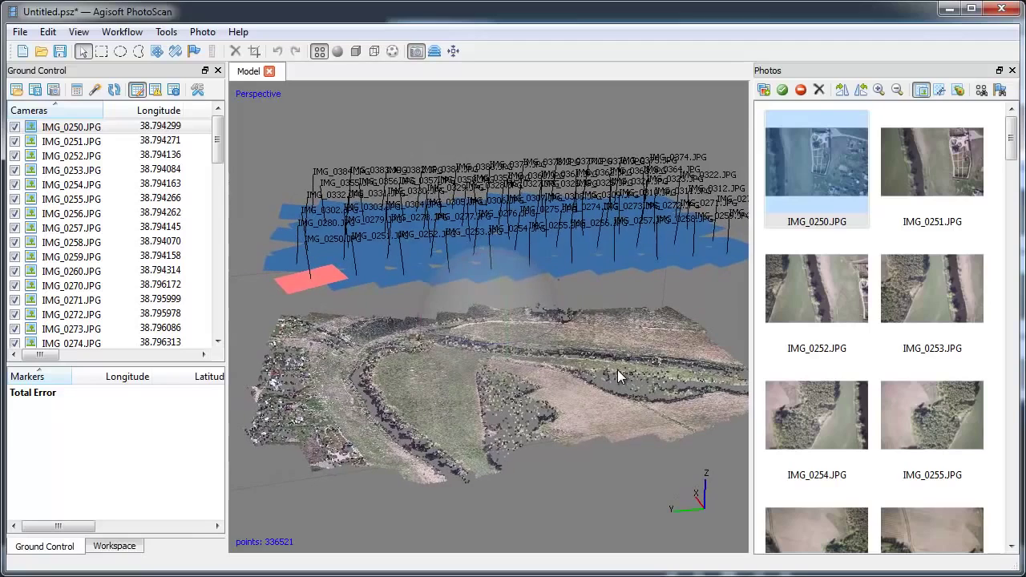
pyautogui.click(417, 51)
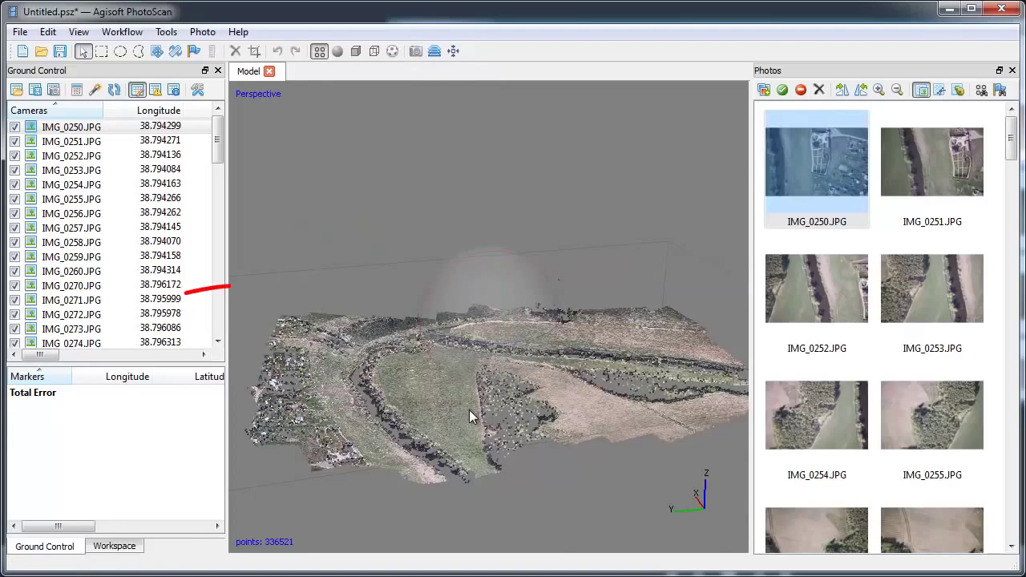
pyautogui.moveTo(469, 400); pyautogui.dragTo(477, 442)
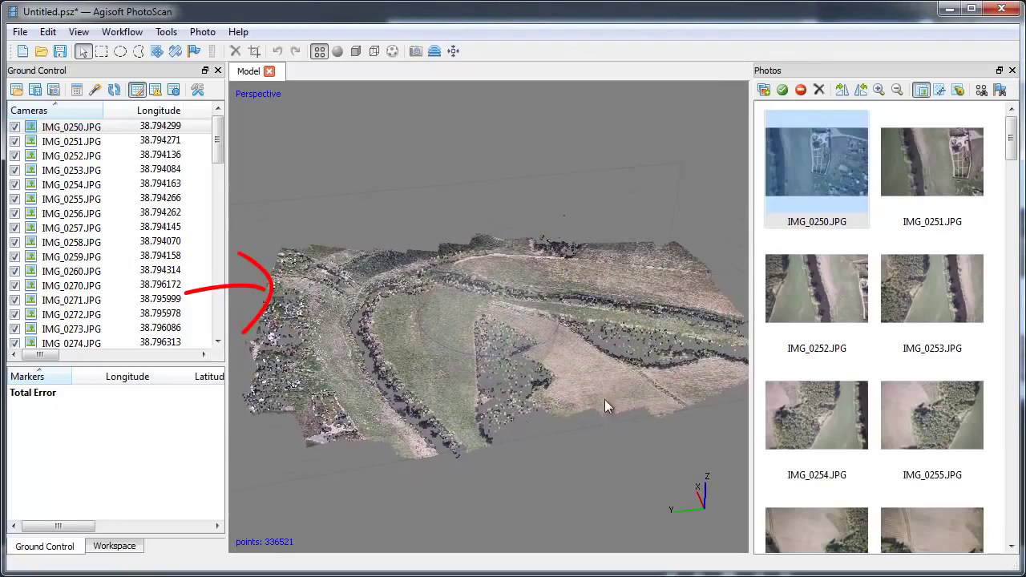
pyautogui.moveTo(611, 398); pyautogui.dragTo(615, 380)
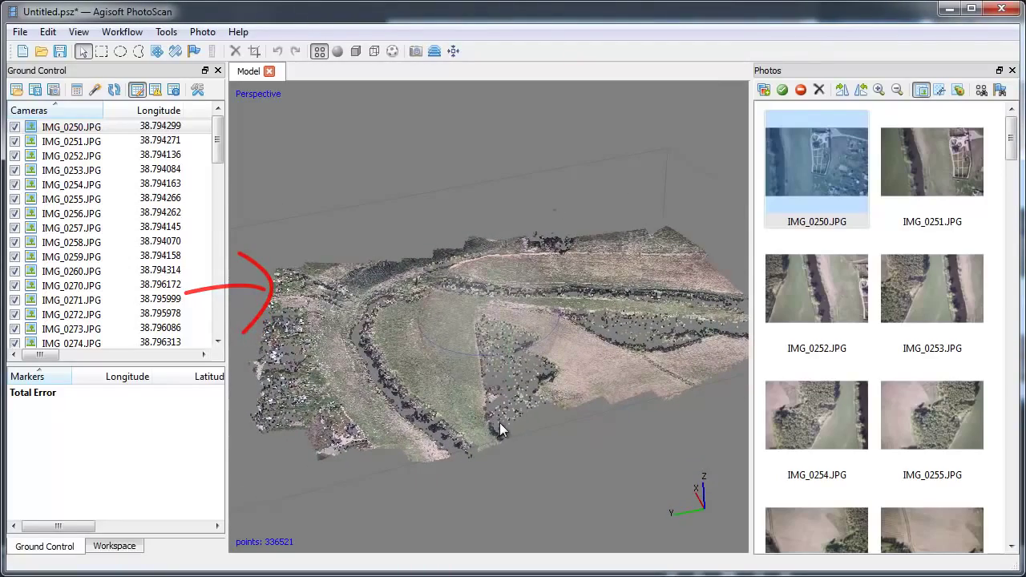
pyautogui.moveTo(499, 422); pyautogui.dragTo(489, 368)
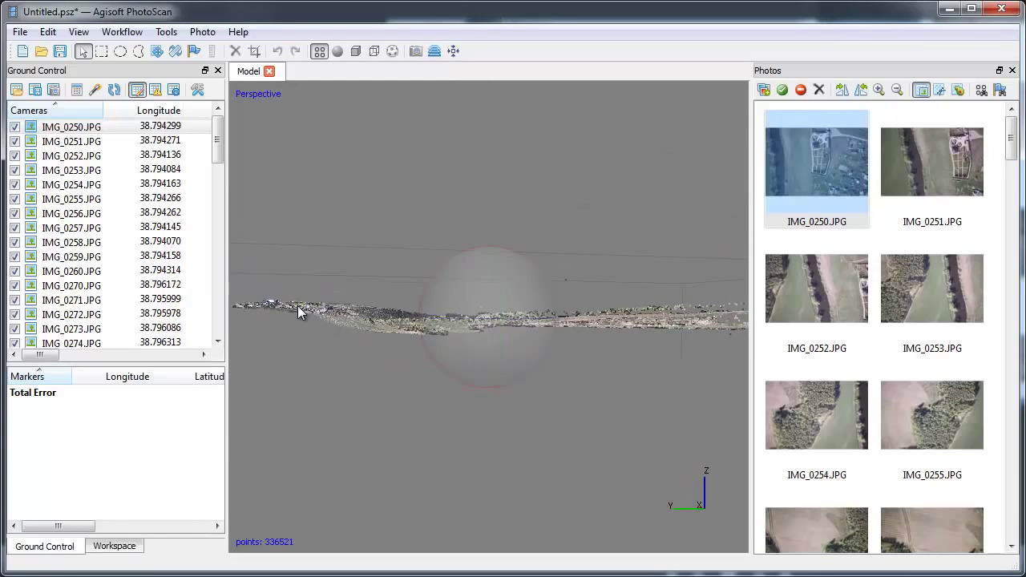
pyautogui.moveTo(297, 305); pyautogui.dragTo(297, 309)
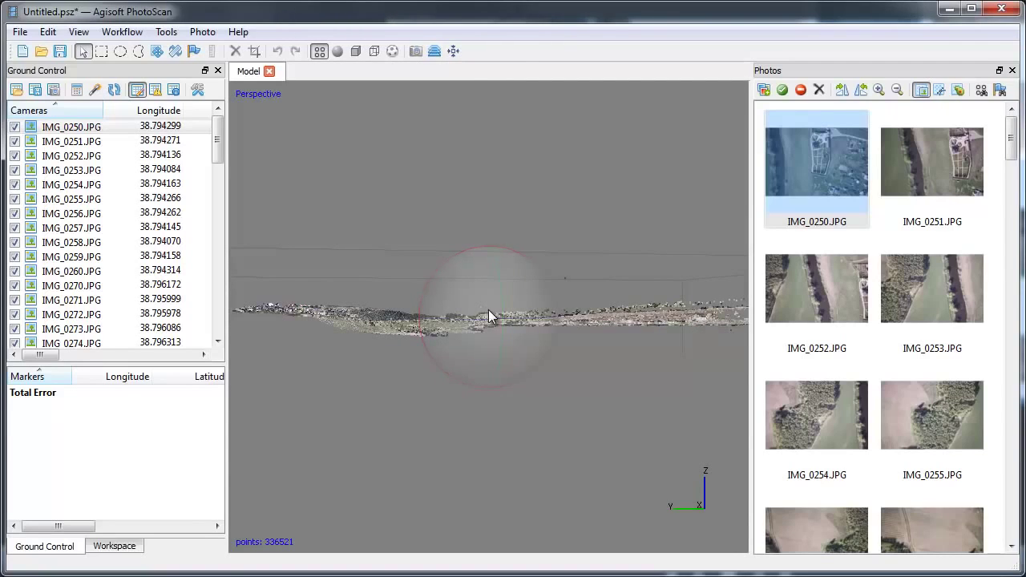
pyautogui.moveTo(488, 309); pyautogui.dragTo(336, 387)
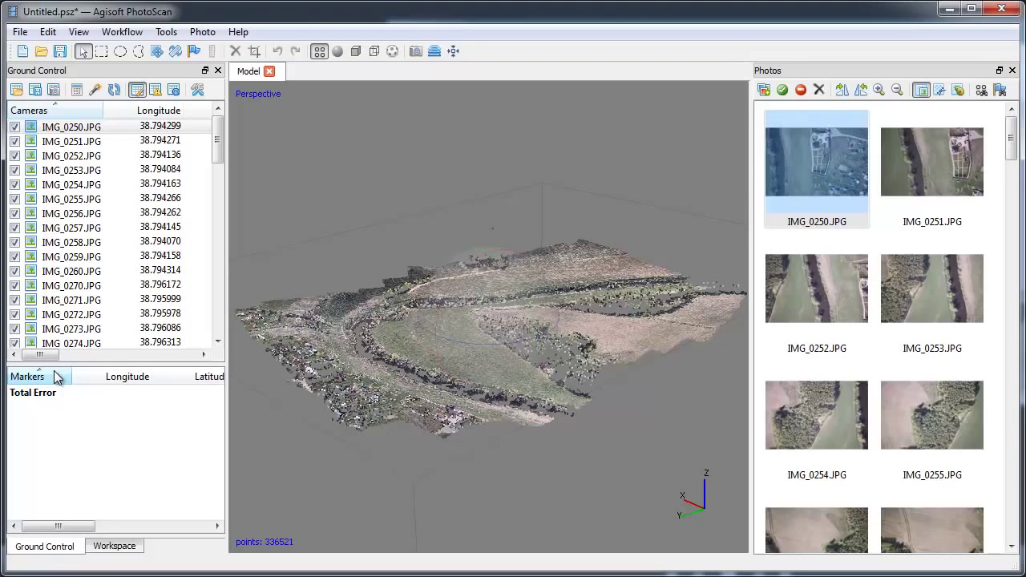
# Step: Build a height-field mesh from the point cloud with a face count of 200000
pyautogui.click(122, 32)
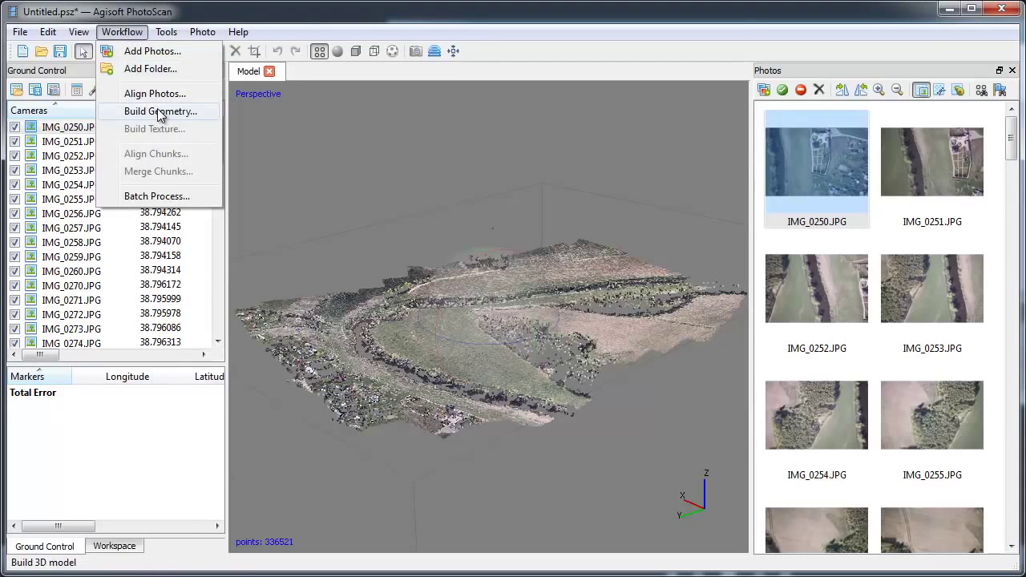
pyautogui.click(160, 112)
pyautogui.click(630, 207)
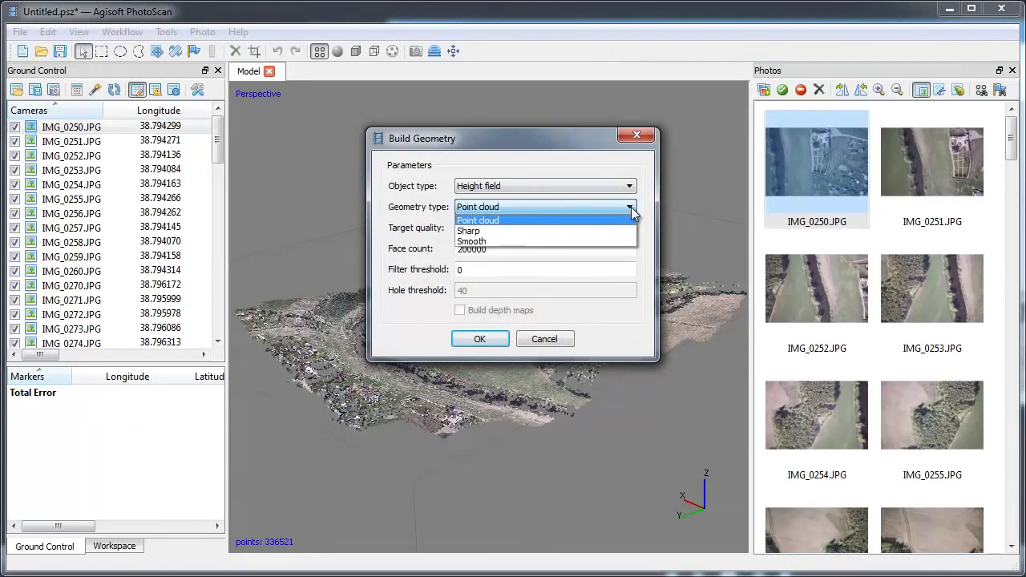
pyautogui.click(627, 220)
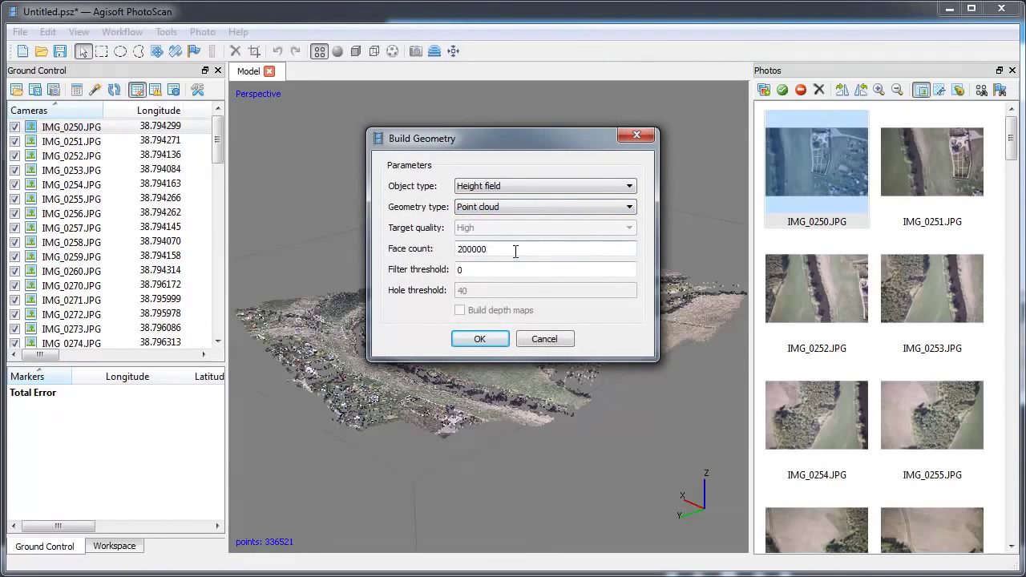
pyautogui.moveTo(515, 251); pyautogui.dragTo(488, 249)
pyautogui.click(480, 339)
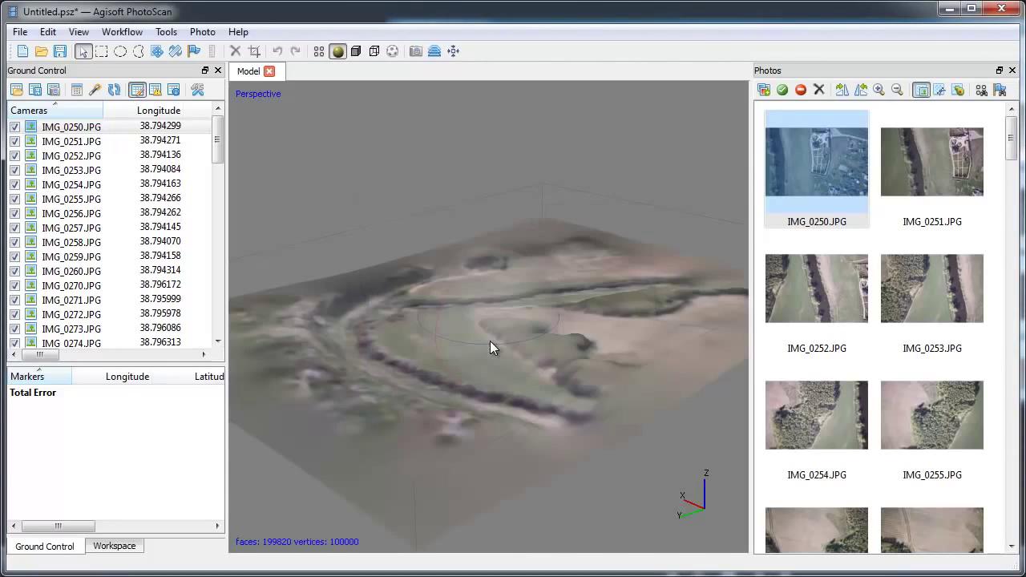
# Step: Orbit the mesh, then open photo IMG_0364 in its own view
pyautogui.moveTo(466, 369); pyautogui.dragTo(436, 365)
pyautogui.moveTo(569, 368); pyautogui.dragTo(571, 348)
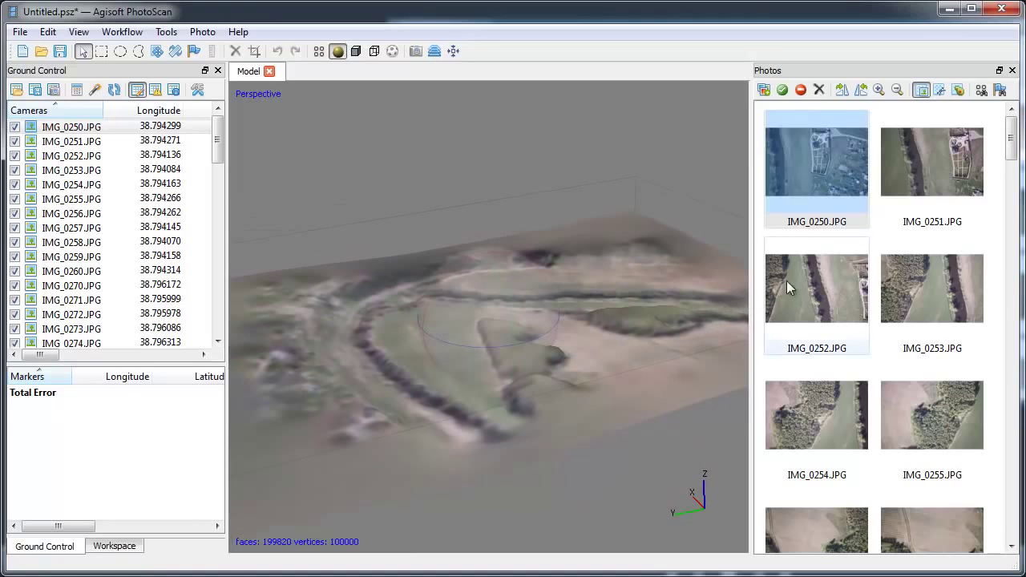
pyautogui.moveTo(1010, 146); pyautogui.dragTo(1008, 455)
pyautogui.doubleClick(941, 407)
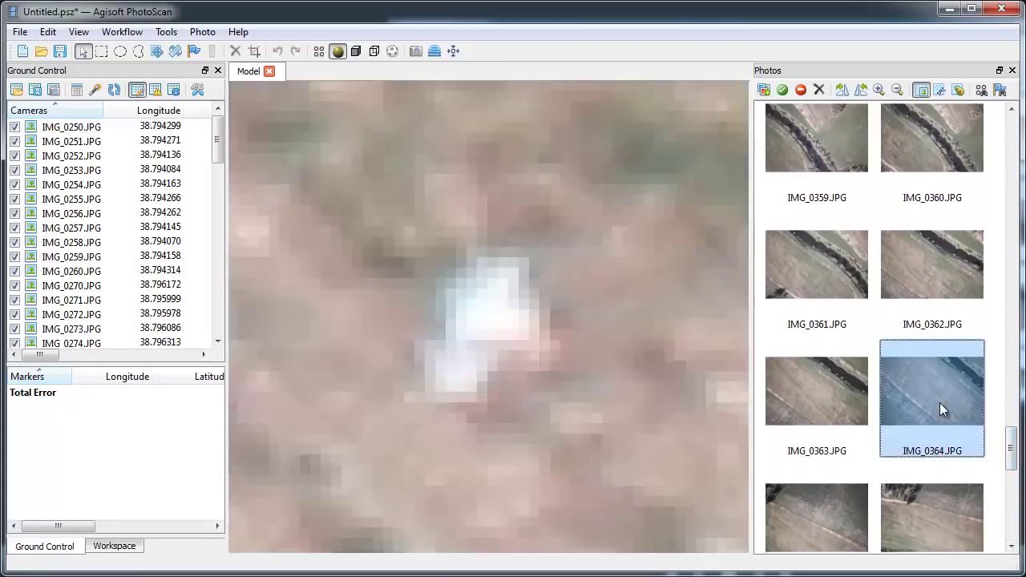
# Step: Zoom into the white ground target in IMG_0364 and create marker point 1 on it
pyautogui.scroll(3, 521, 364)
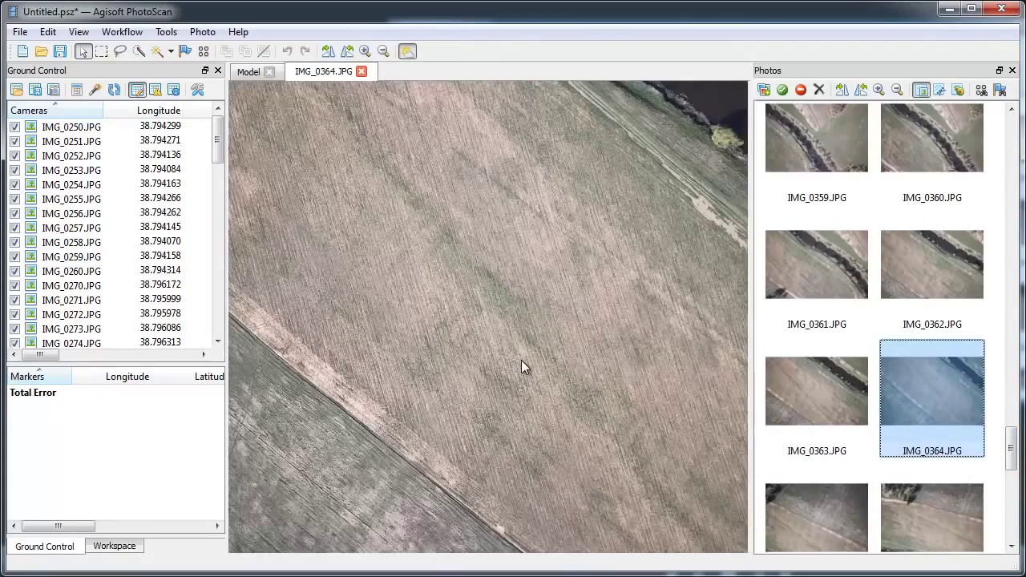
pyautogui.scroll(2, 521, 360)
pyautogui.moveTo(602, 245); pyautogui.dragTo(462, 436)
pyautogui.scroll(3, 512, 395)
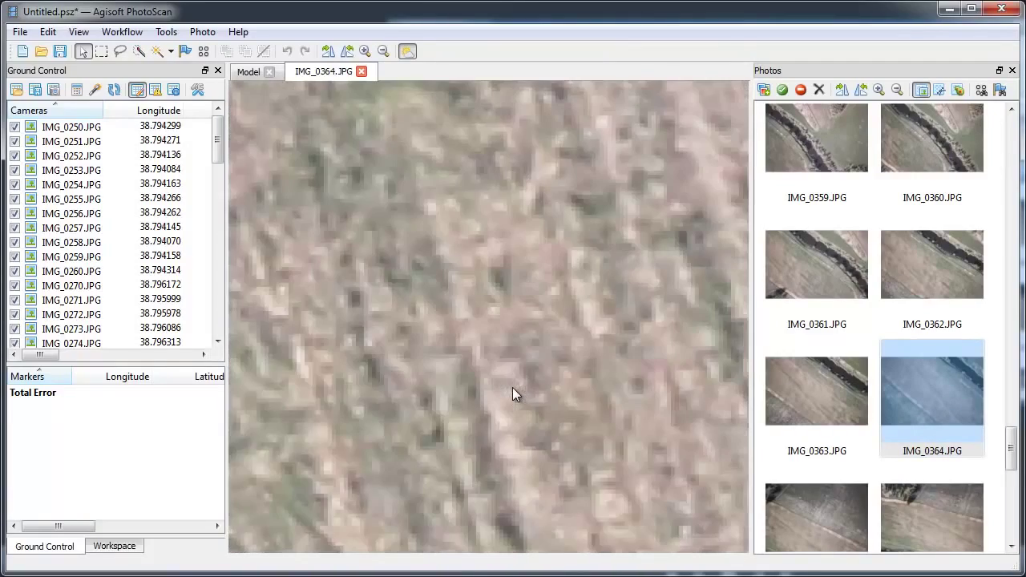
pyautogui.scroll(-3, 495, 393)
pyautogui.scroll(4, 509, 445)
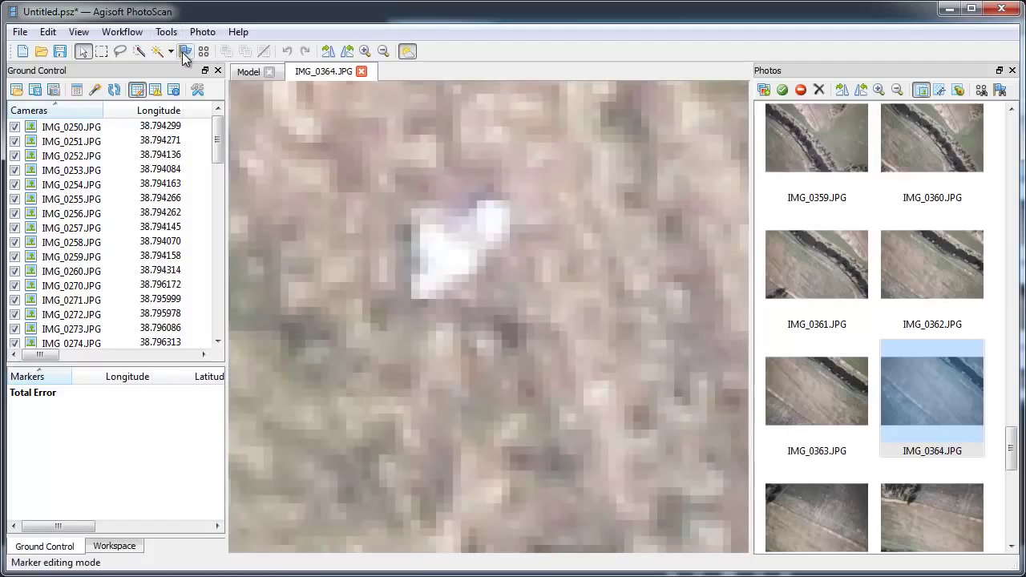
pyautogui.rightClick(455, 257)
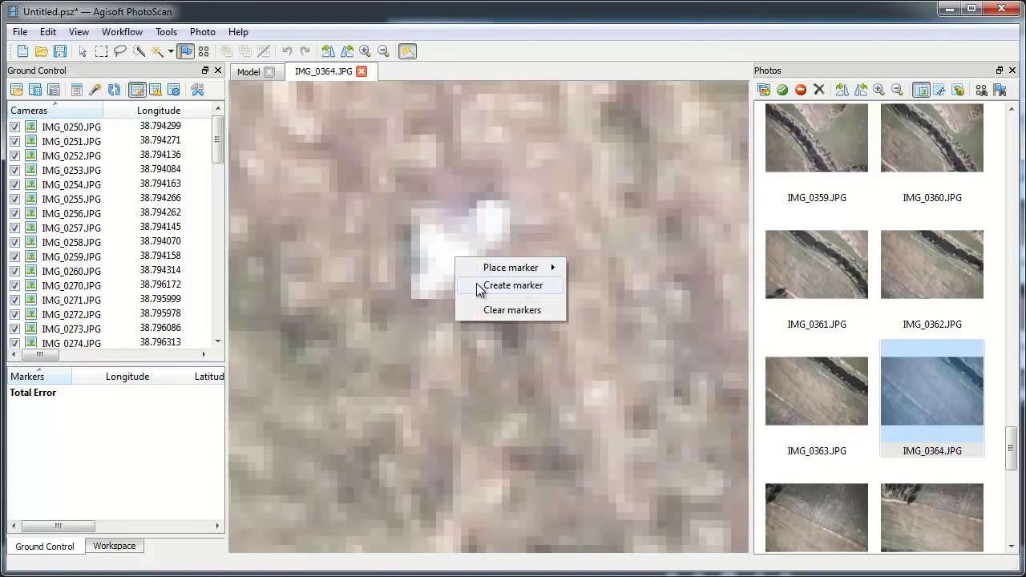
pyautogui.click(479, 289)
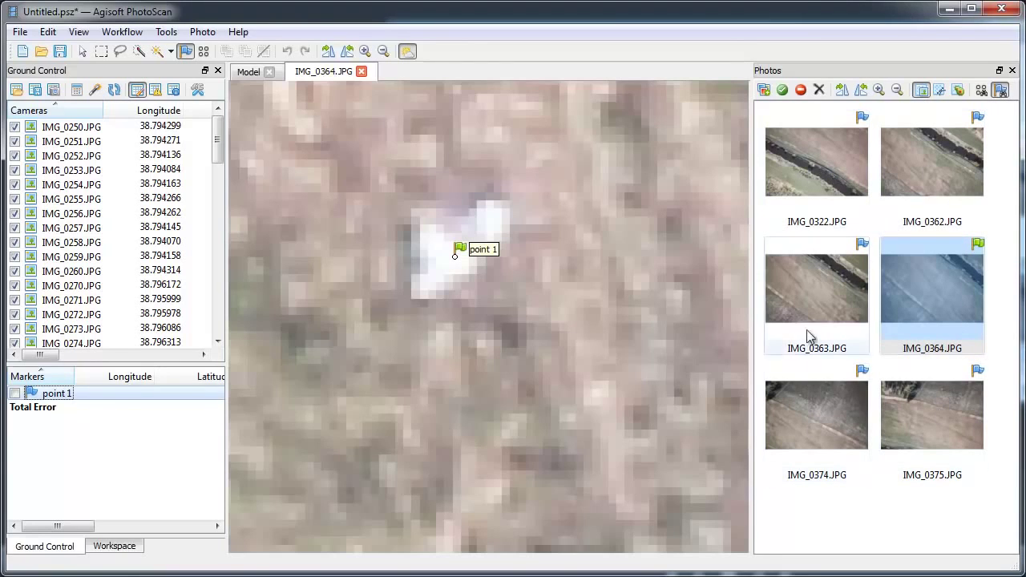
# Step: Check marker point 1 in IMG_0322, IMG_0362 and IMG_0374, nudging it onto the white target's centre
pyautogui.doubleClick(809, 165)
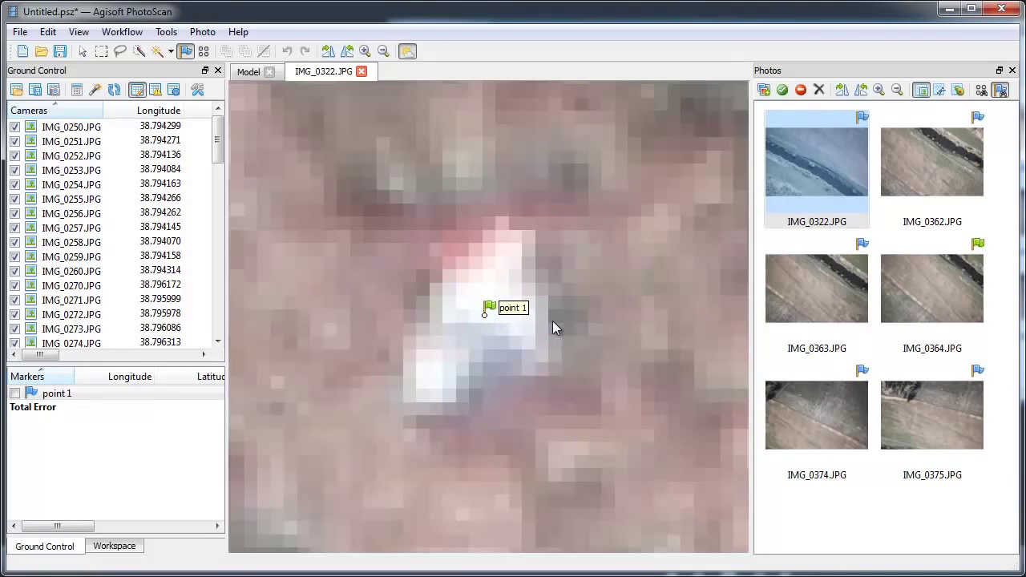
pyautogui.doubleClick(949, 164)
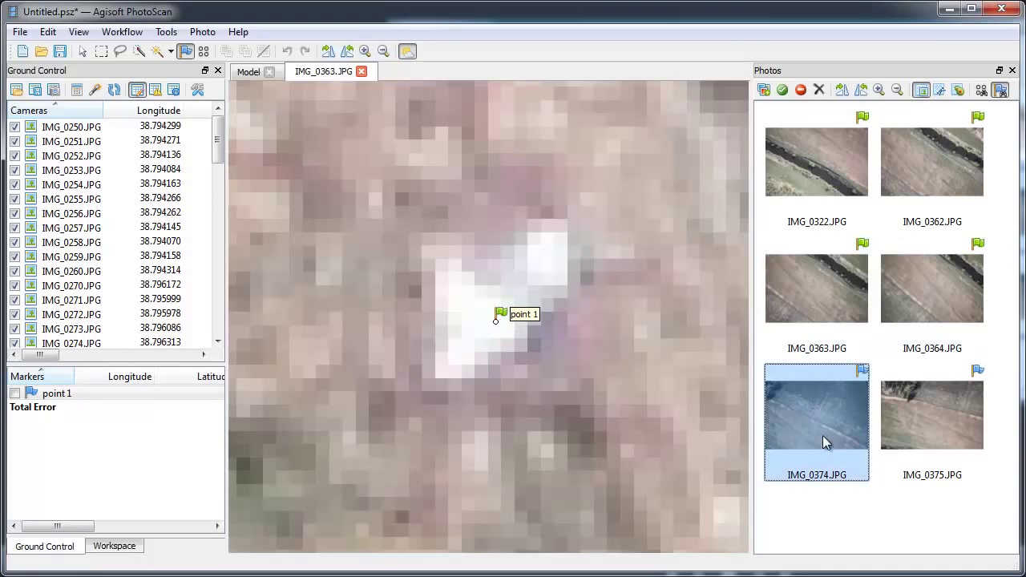
pyautogui.doubleClick(804, 431)
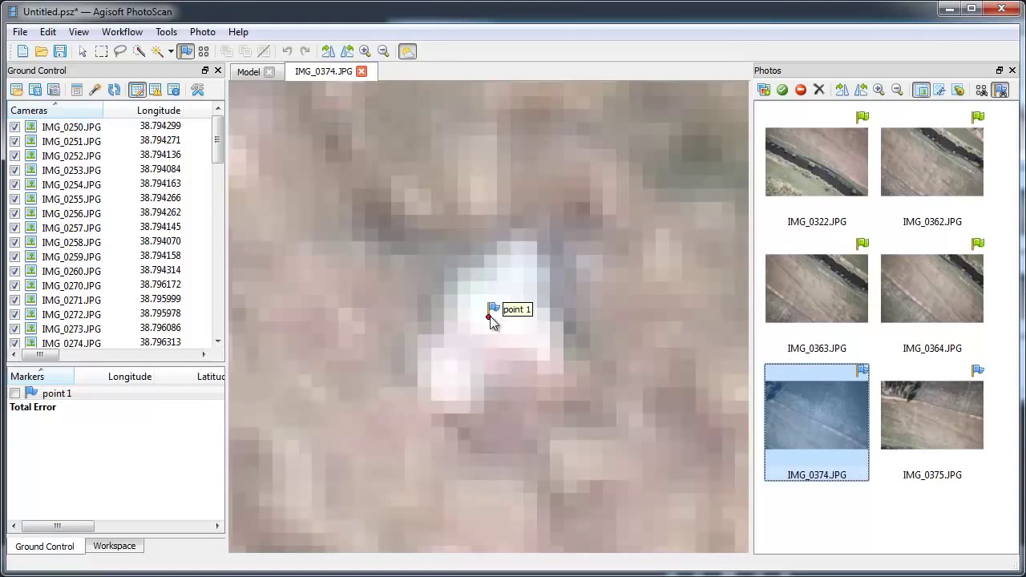
pyautogui.moveTo(489, 318); pyautogui.dragTo(496, 326)
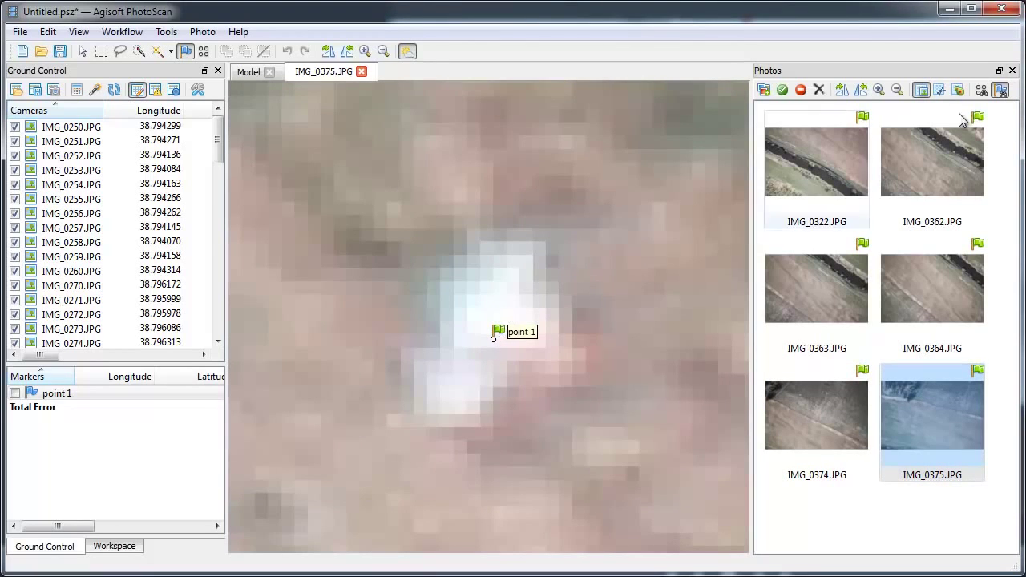
# Step: Back in the 3D model, rename marker point 1 to 50 and tilt the view
pyautogui.click(254, 71)
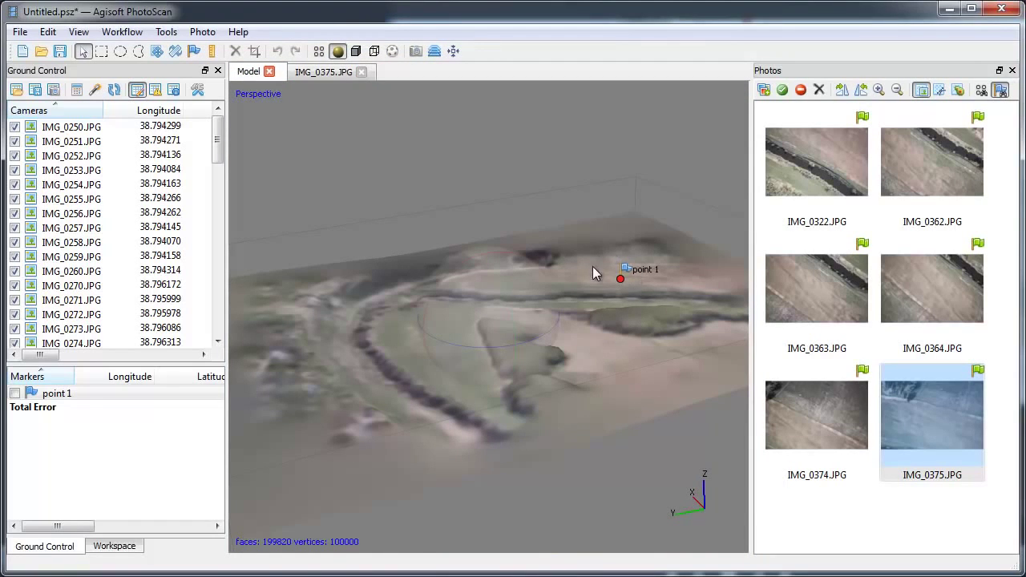
pyautogui.rightClick(181, 395)
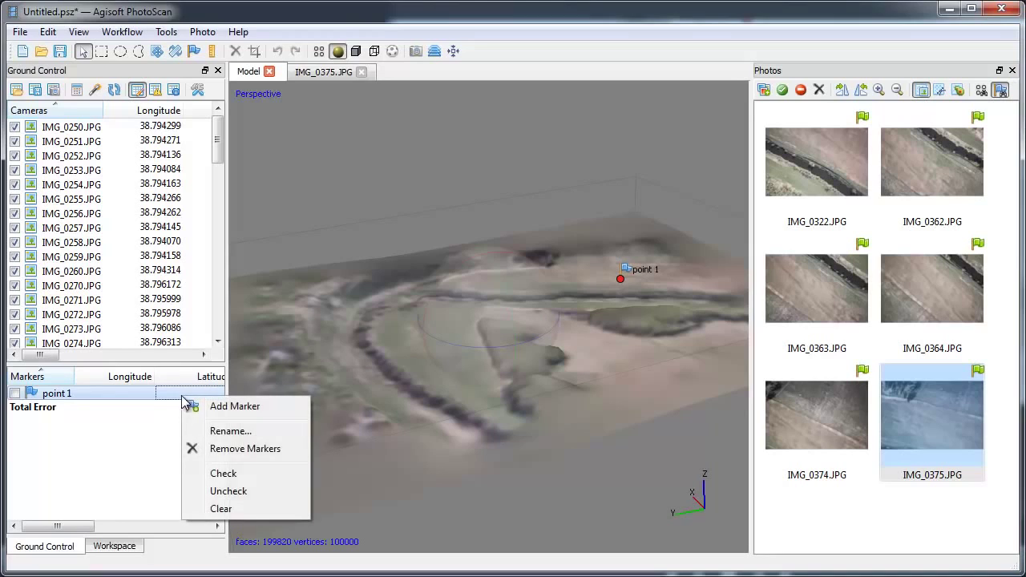
pyautogui.click(215, 431)
pyautogui.write('50')
pyautogui.press('Return')
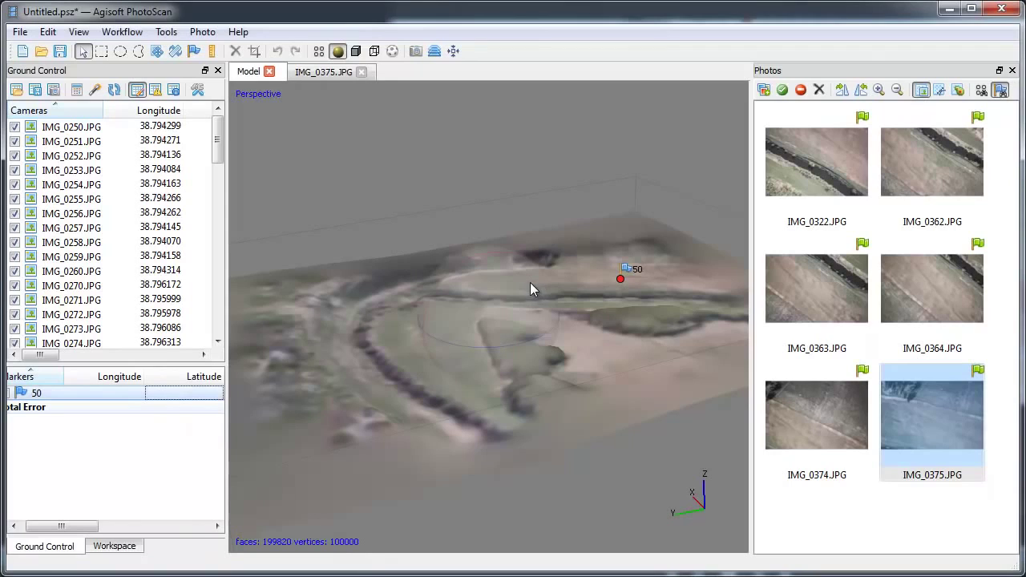
pyautogui.moveTo(85, 528); pyautogui.dragTo(67, 539)
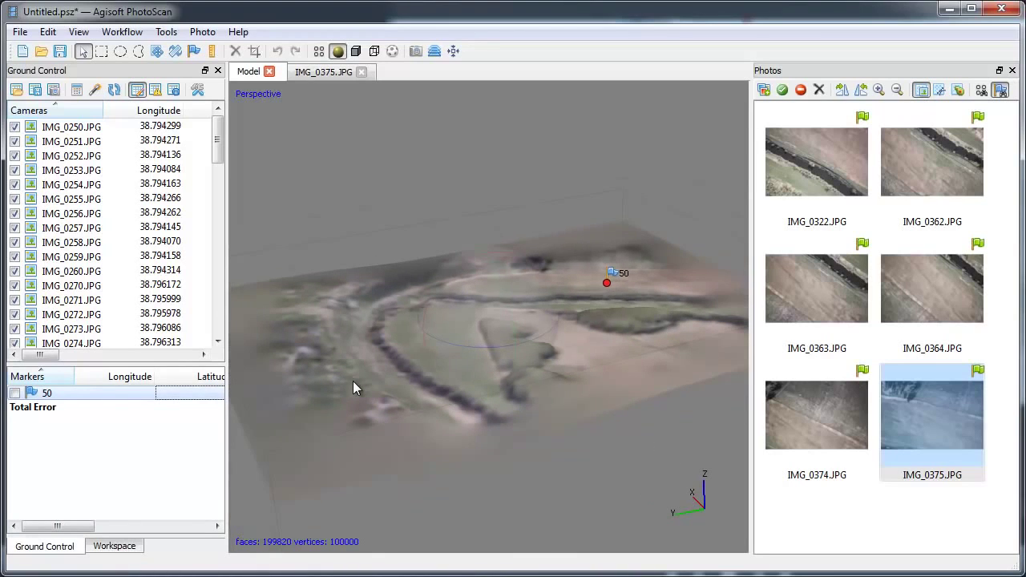
pyautogui.moveTo(313, 364); pyautogui.dragTo(314, 352)
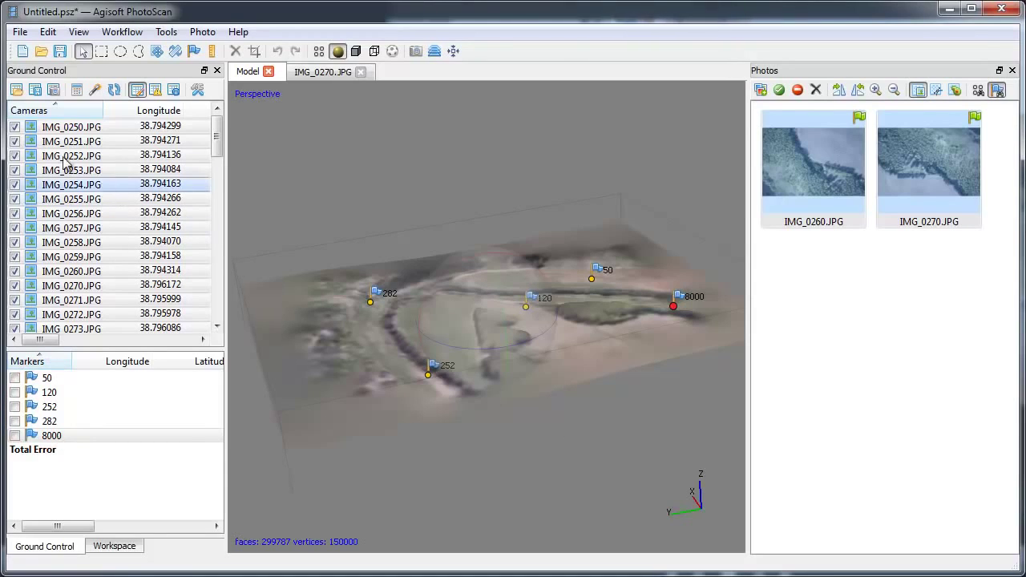
# Step: Import marker coordinates from gc_markers_UTM_32637_short.txt, keeping marker 8000 ticked
pyautogui.click(16, 94)
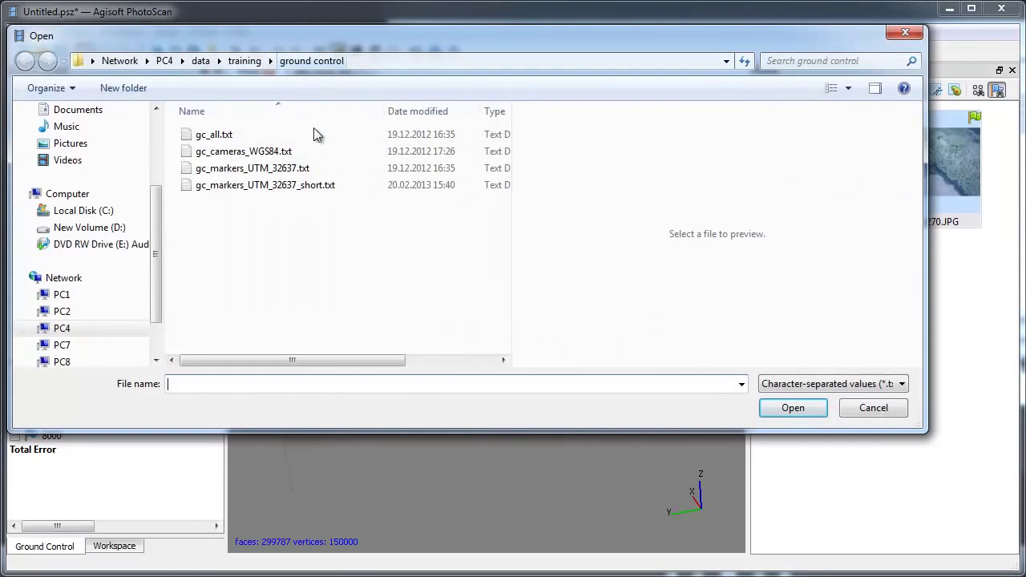
pyautogui.click(310, 185)
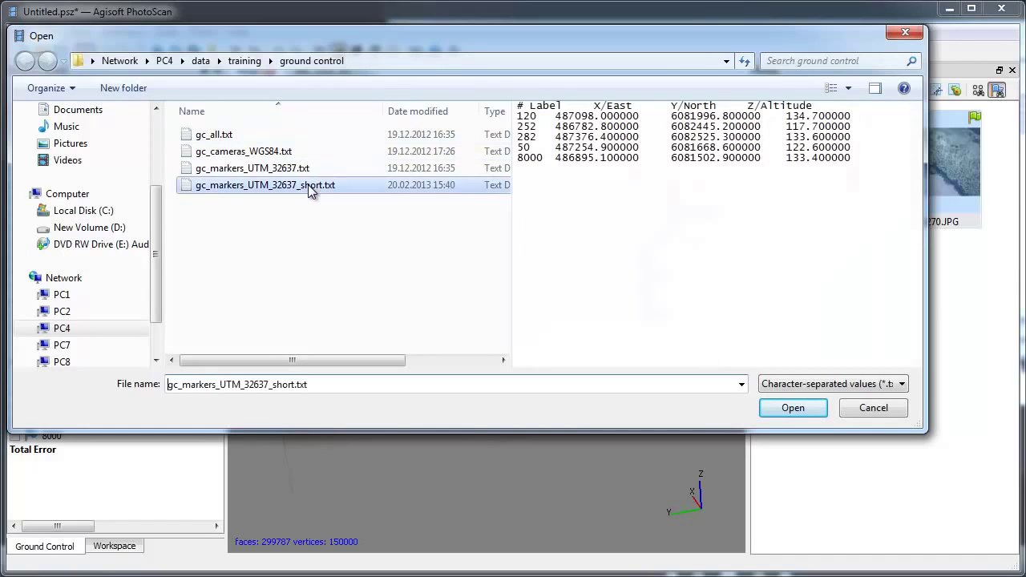
pyautogui.click(765, 411)
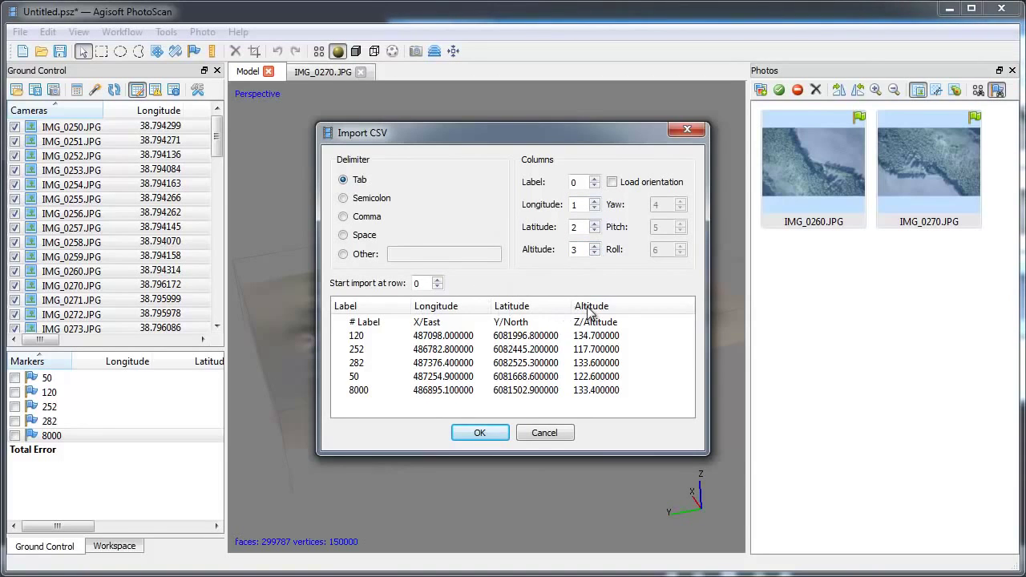
pyautogui.click(490, 434)
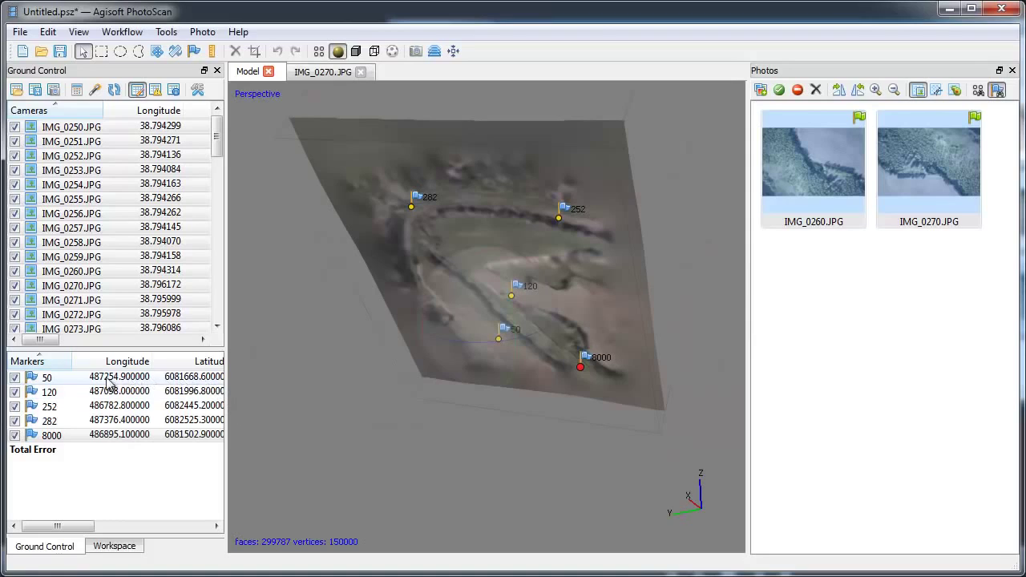
pyautogui.click(113, 435)
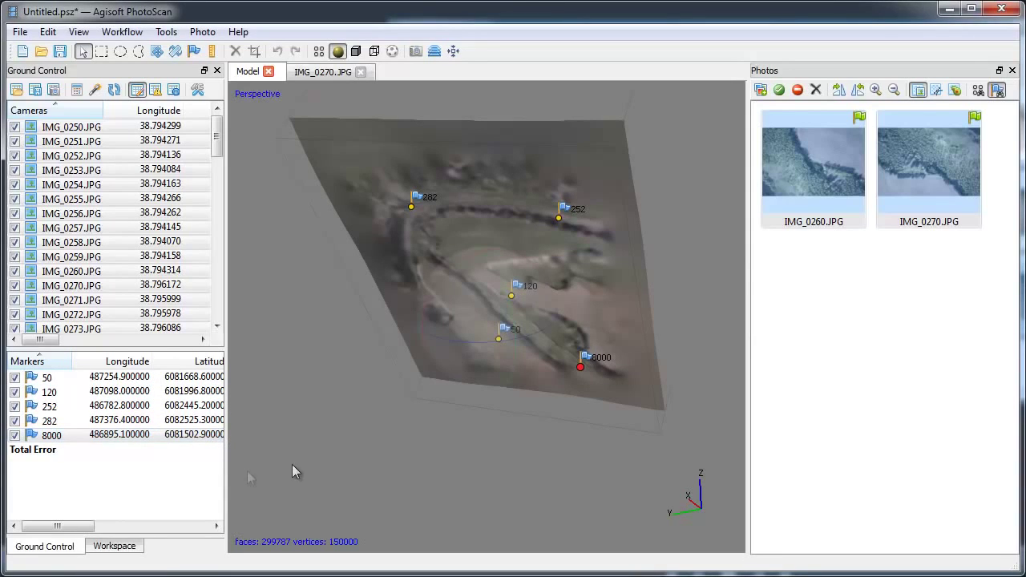
pyautogui.click(15, 434)
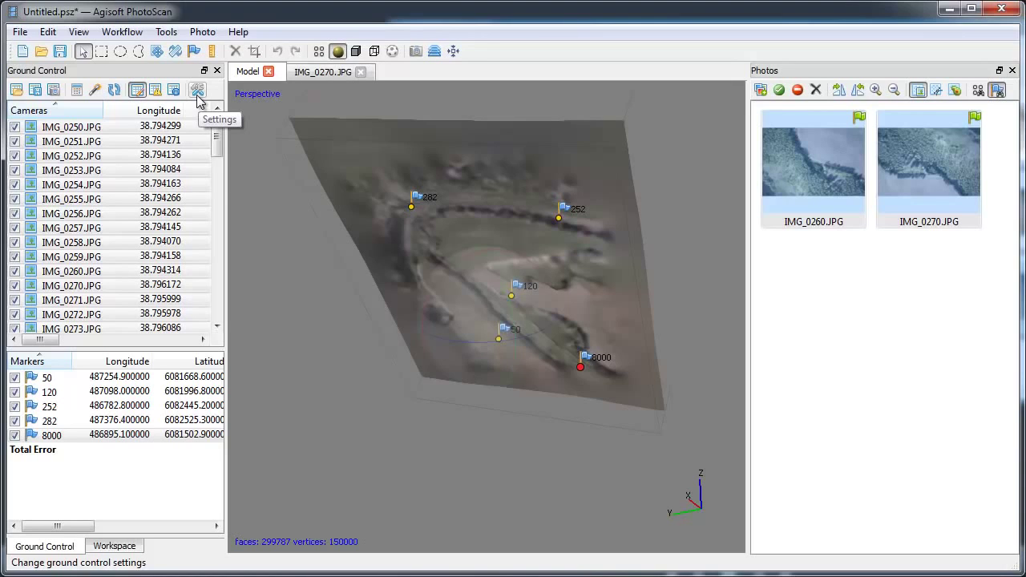
# Step: Set the ground control coordinate system to WGS 84 / UTM zone 37N (EPSG::32637)
pyautogui.click(197, 91)
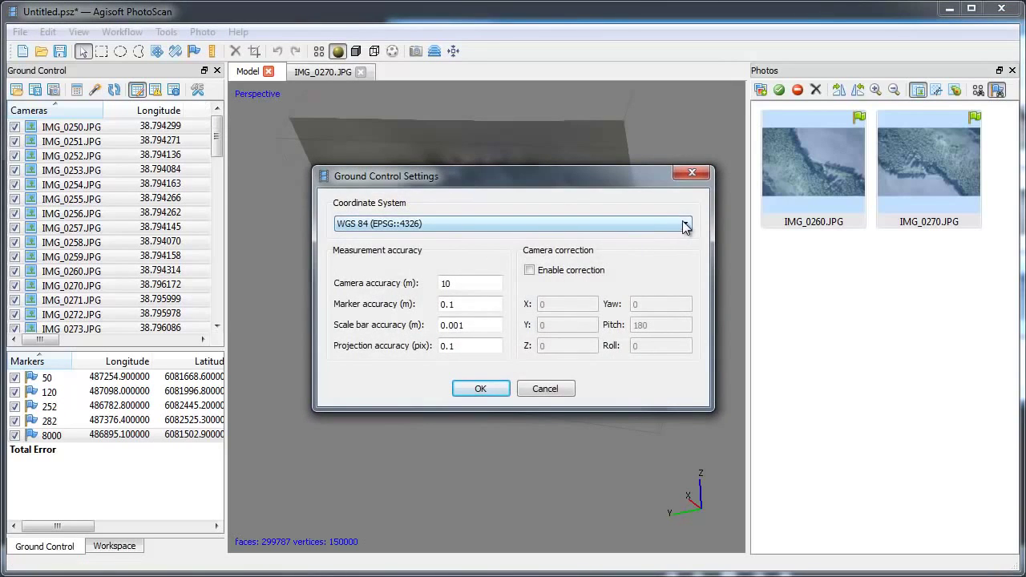
pyautogui.click(686, 224)
pyautogui.click(641, 298)
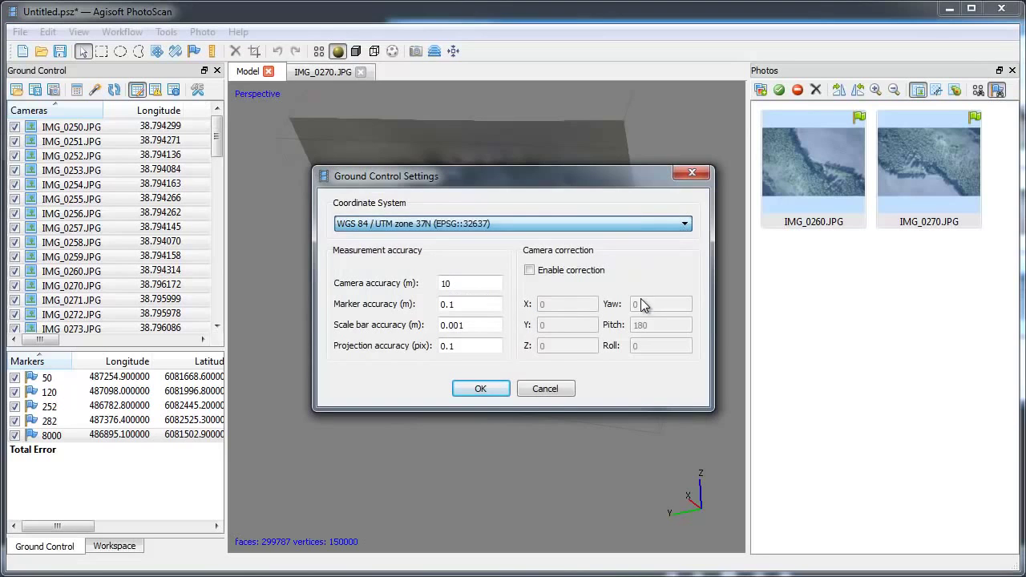
pyautogui.click(484, 390)
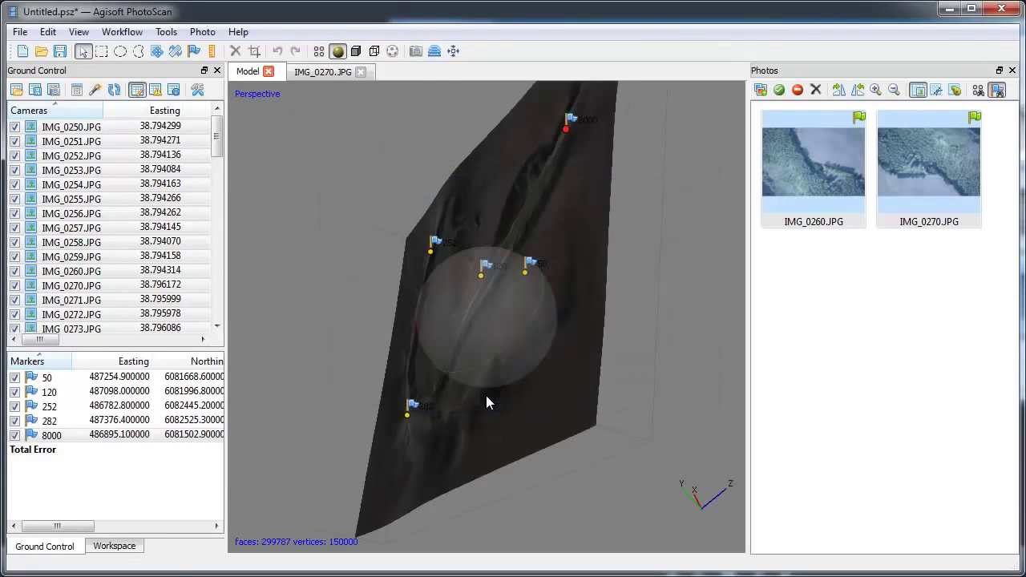
pyautogui.moveTo(493, 273); pyautogui.dragTo(336, 391)
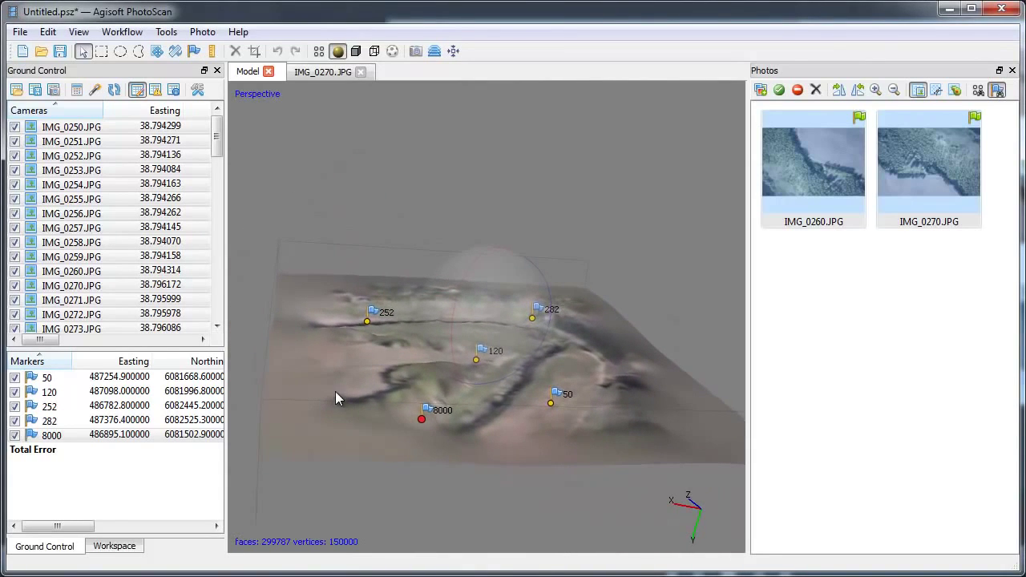
# Step: Untick all camera entries in Ground Control, leaving marker 8000 ticked
pyautogui.click(130, 130)
pyautogui.hotkey('ctrl', 'a')
pyautogui.rightClick(128, 170)
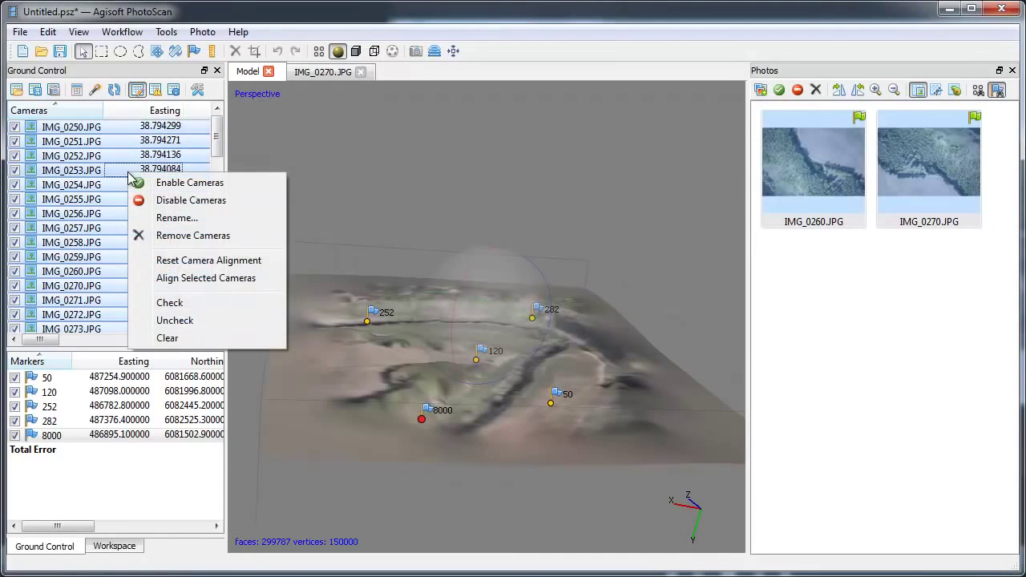
pyautogui.click(175, 320)
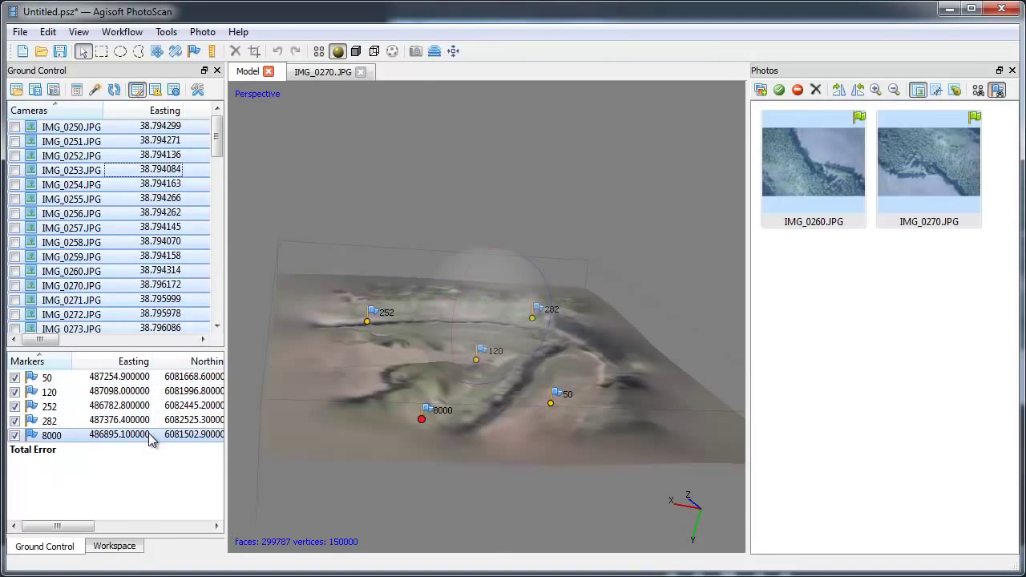
pyautogui.click(13, 436)
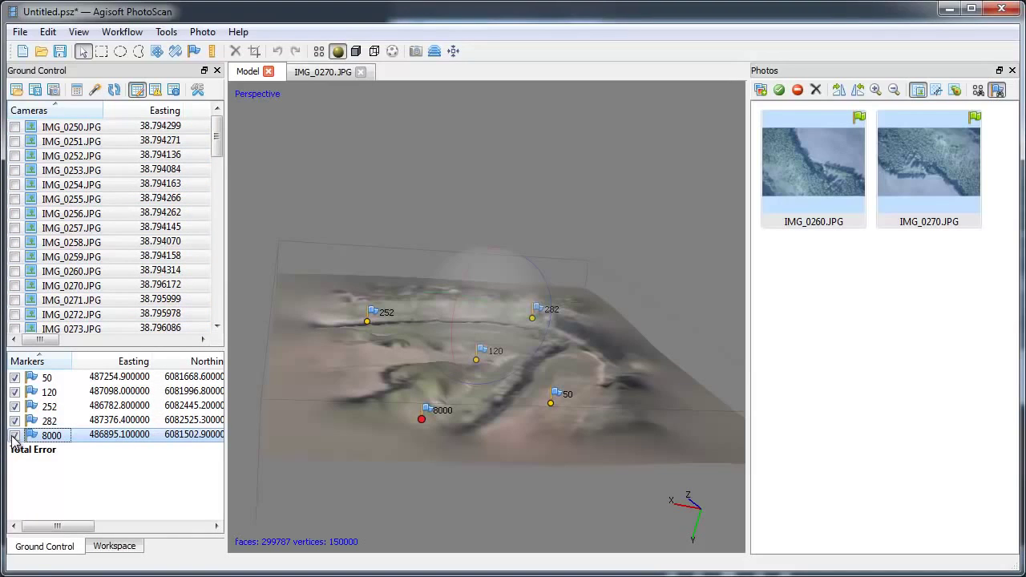
pyautogui.click(14, 435)
# Step: Set marker accuracy to 0 m in Ground Control settings, then optimize the camera alignment
pyautogui.click(198, 90)
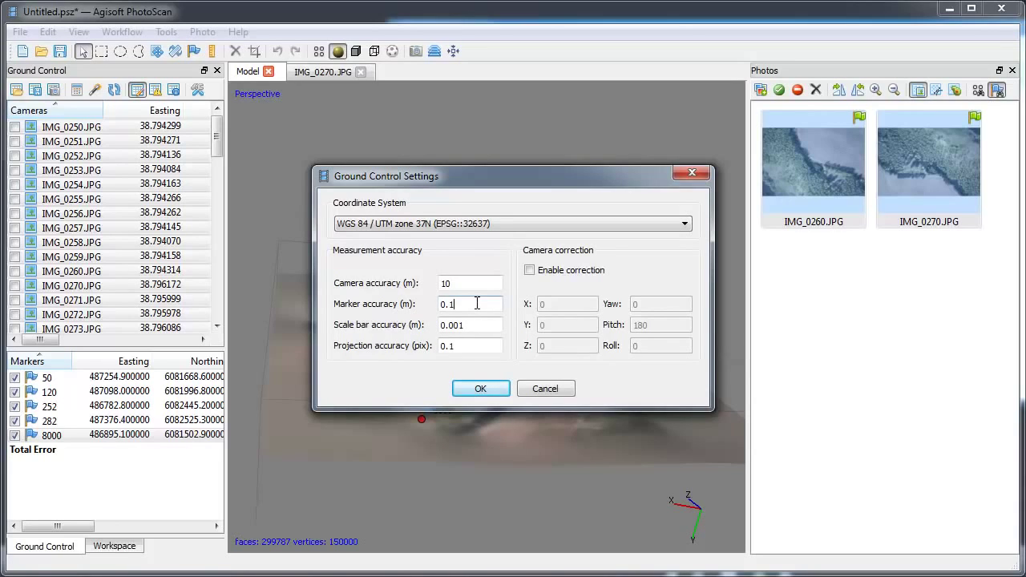
pyautogui.moveTo(462, 304); pyautogui.dragTo(433, 305)
pyautogui.write('0')
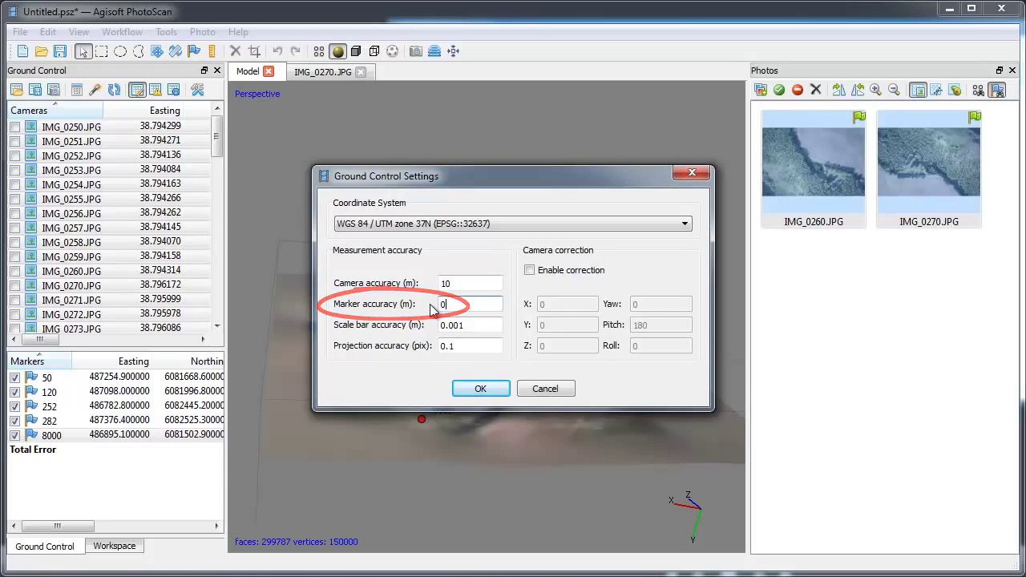
pyautogui.press('Return')
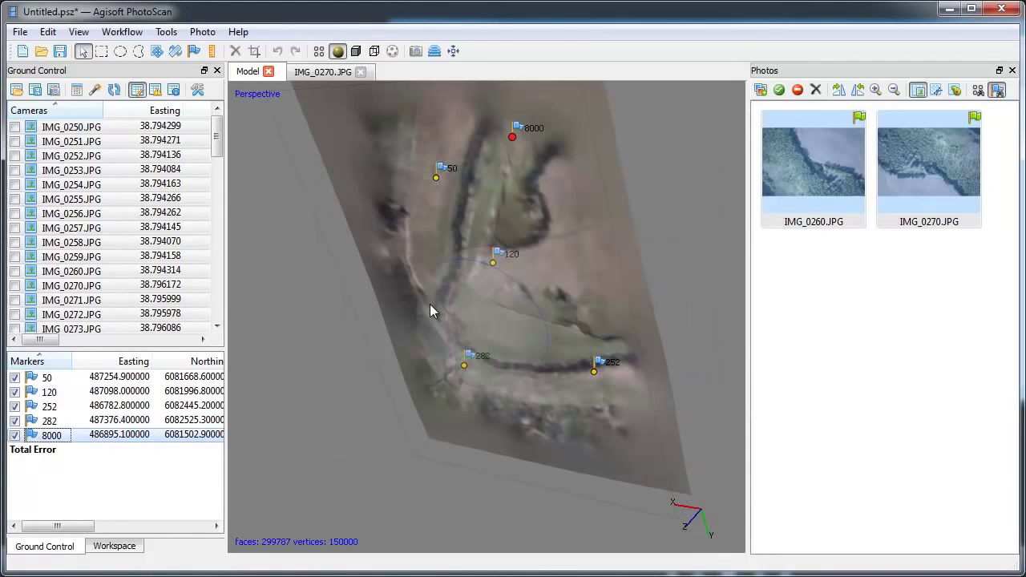
pyautogui.click(95, 91)
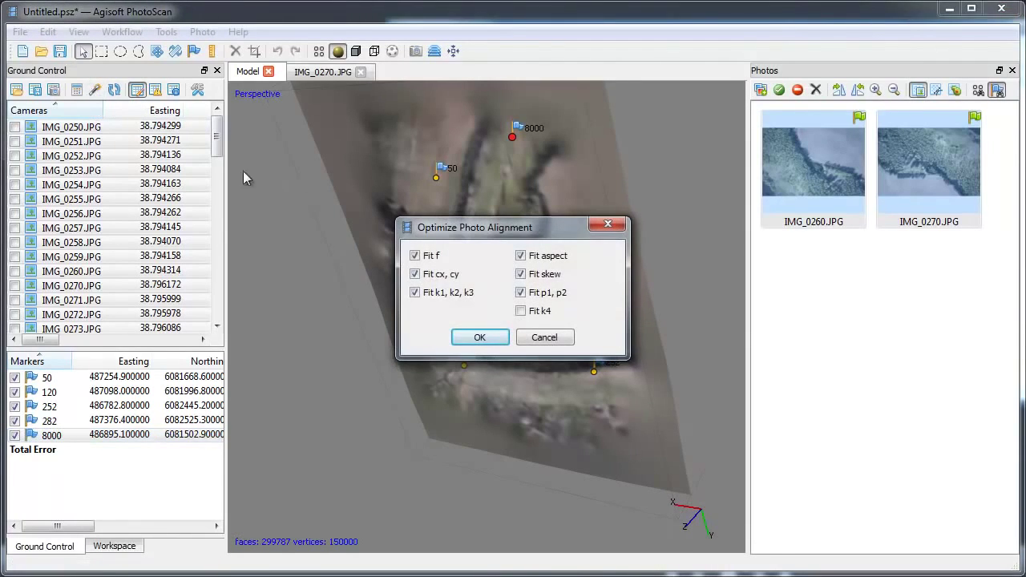
pyautogui.click(474, 336)
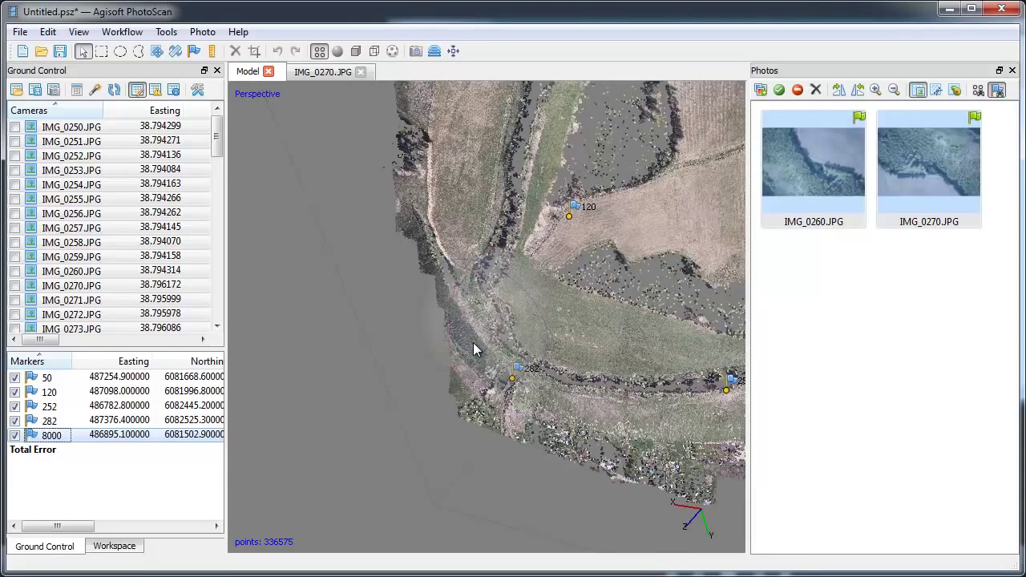
# Step: Orbit and zoom out to view the optimized point cloud edge-on and check it is level
pyautogui.moveTo(473, 342)
pyautogui.mouseDown()
pyautogui.moveTo(442, 359)
pyautogui.moveTo(614, 404)
pyautogui.moveTo(515, 473)
pyautogui.moveTo(353, 446)
pyautogui.moveTo(403, 453)
pyautogui.moveTo(397, 288)
pyautogui.moveTo(433, 338)
pyautogui.moveTo(490, 343)
pyautogui.mouseUp()
pyautogui.scroll(-5, 415, 320)
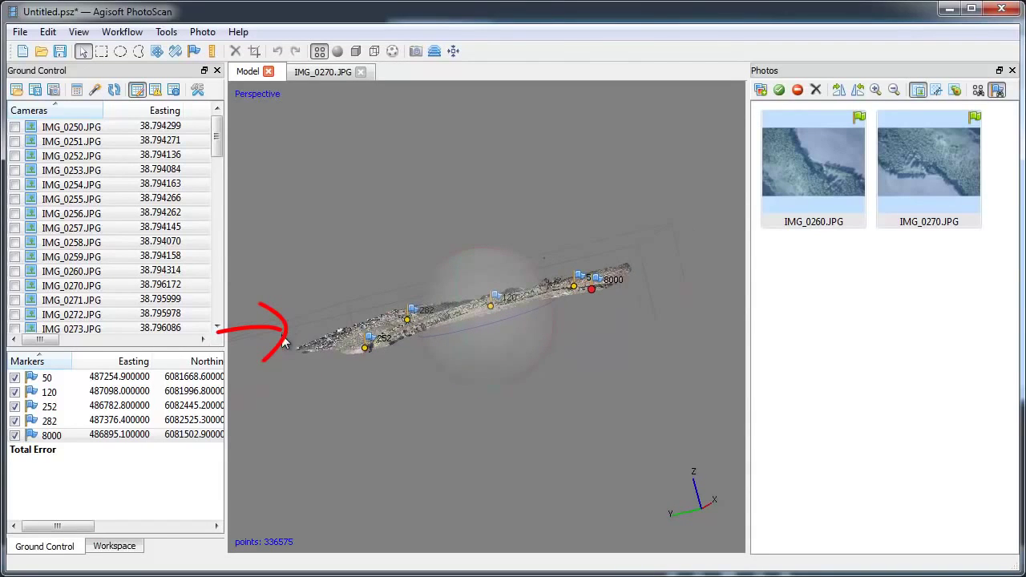
pyautogui.moveTo(283, 341); pyautogui.dragTo(287, 277)
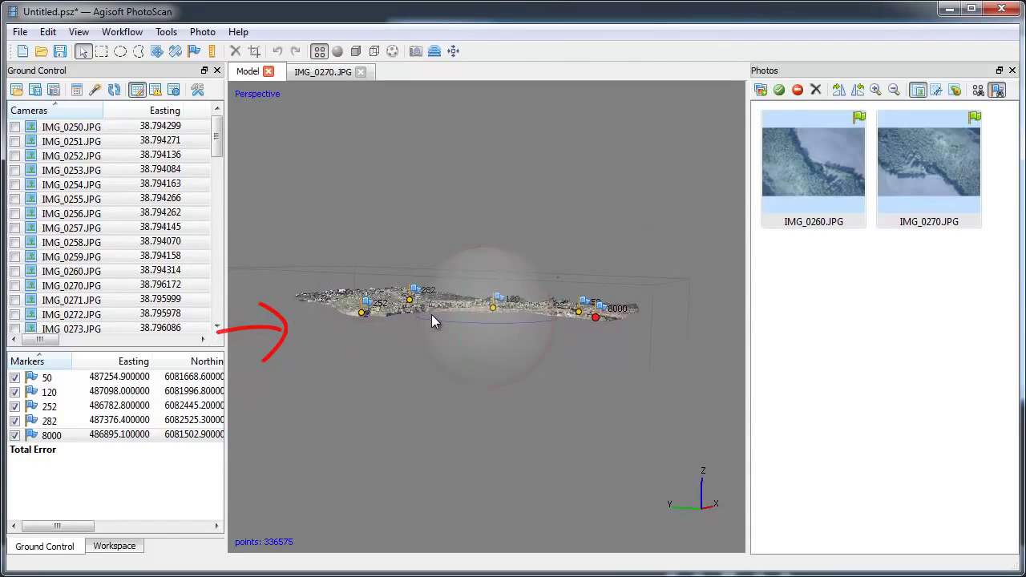
pyautogui.moveTo(431, 314); pyautogui.dragTo(488, 311)
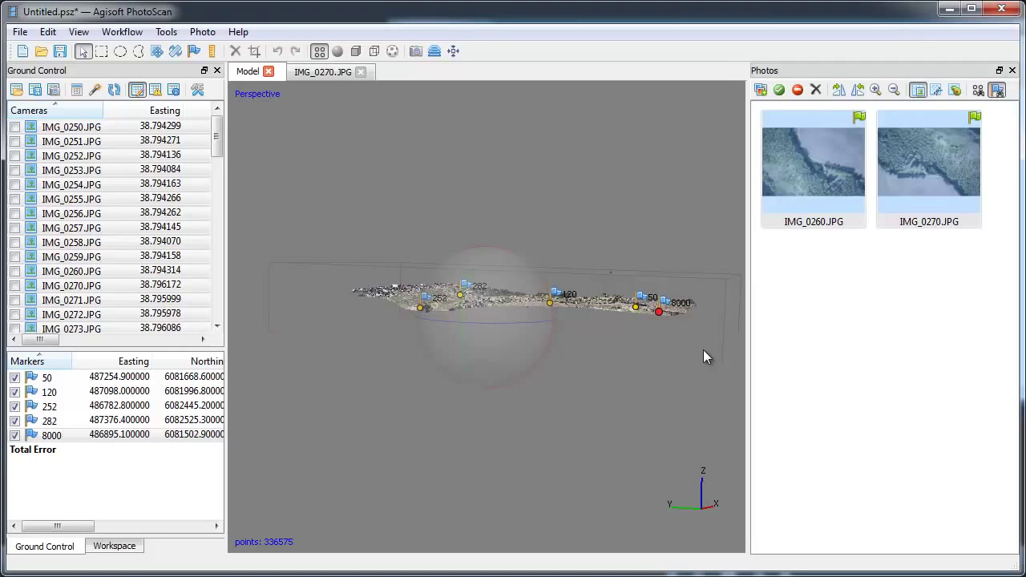
# Step: Run Build Geometry with Height field, Smooth geometry, Medium quality and face count 5000000
pyautogui.click(121, 32)
pyautogui.click(137, 110)
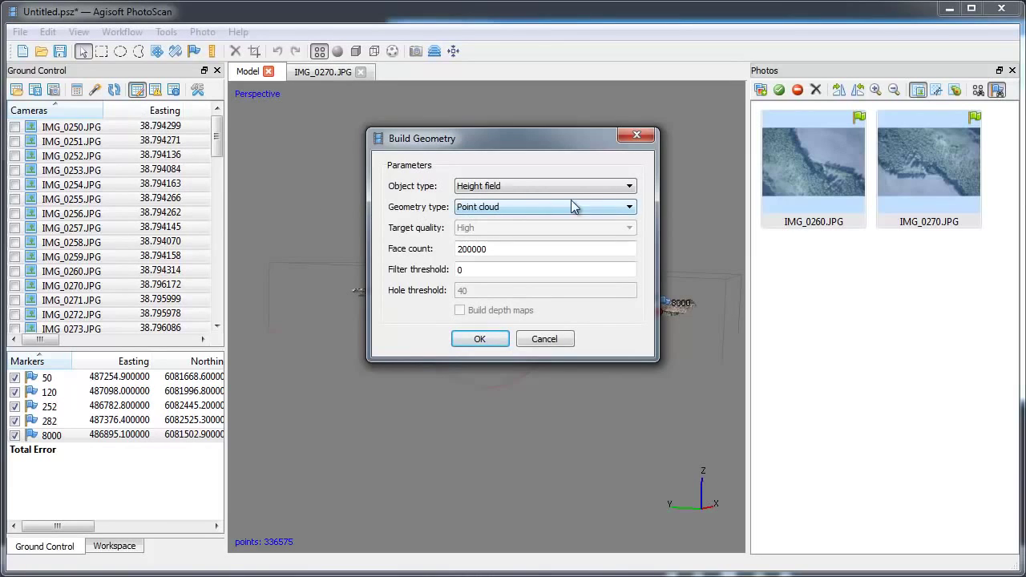
pyautogui.click(629, 186)
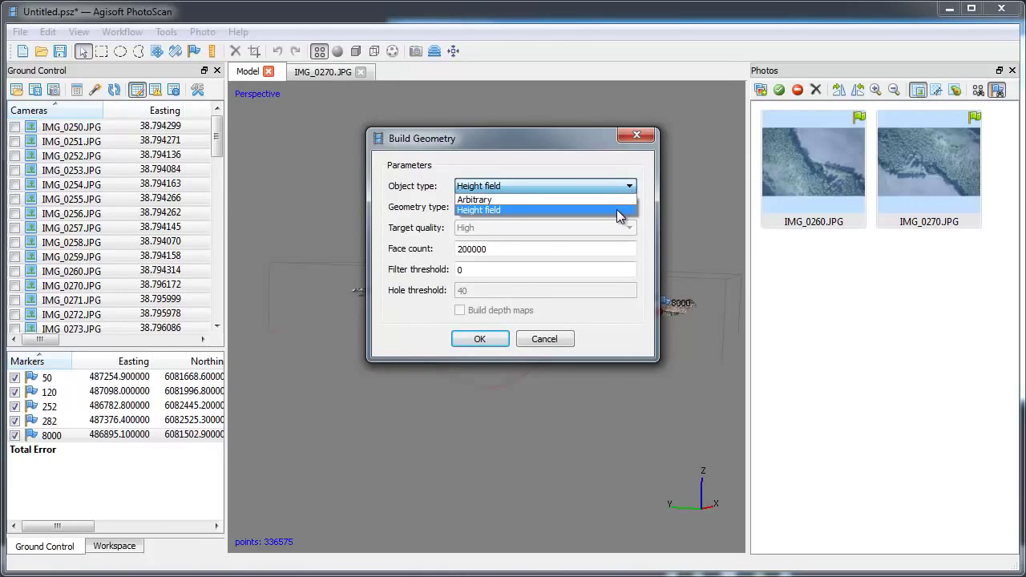
pyautogui.click(617, 209)
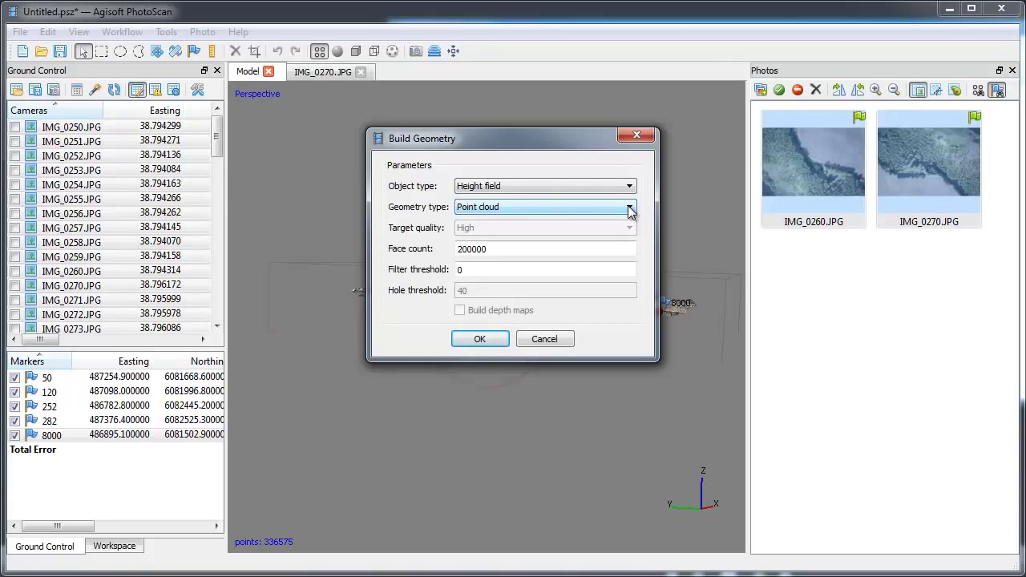
pyautogui.click(630, 210)
pyautogui.click(624, 239)
pyautogui.click(630, 229)
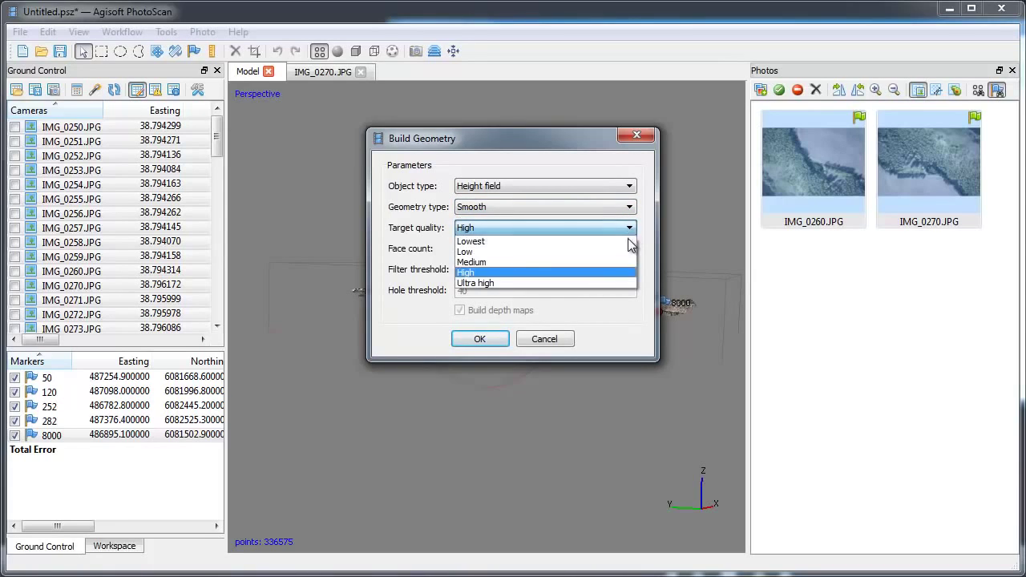
pyautogui.click(622, 262)
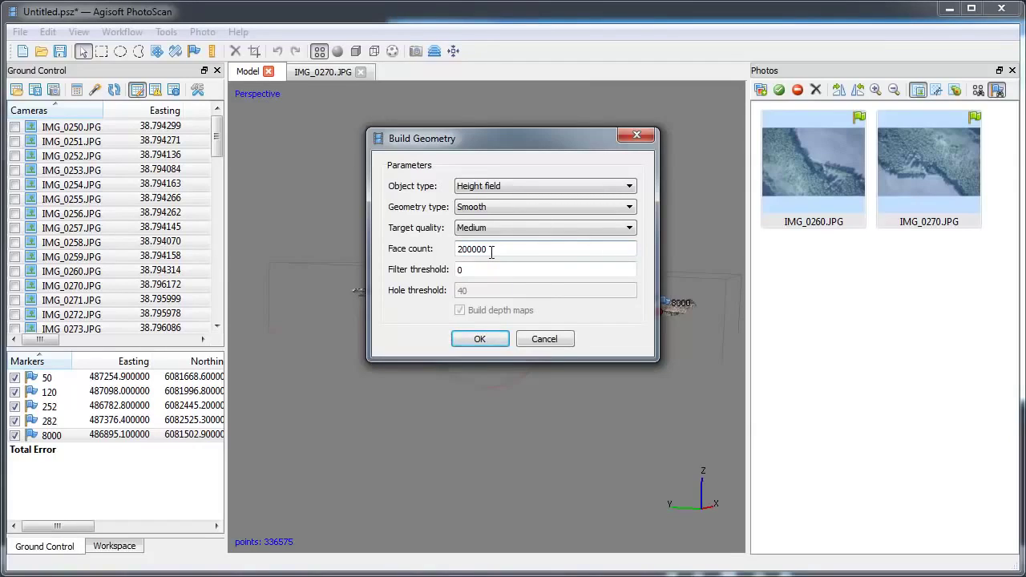
pyautogui.moveTo(492, 253); pyautogui.dragTo(451, 249)
pyautogui.write('5000000')
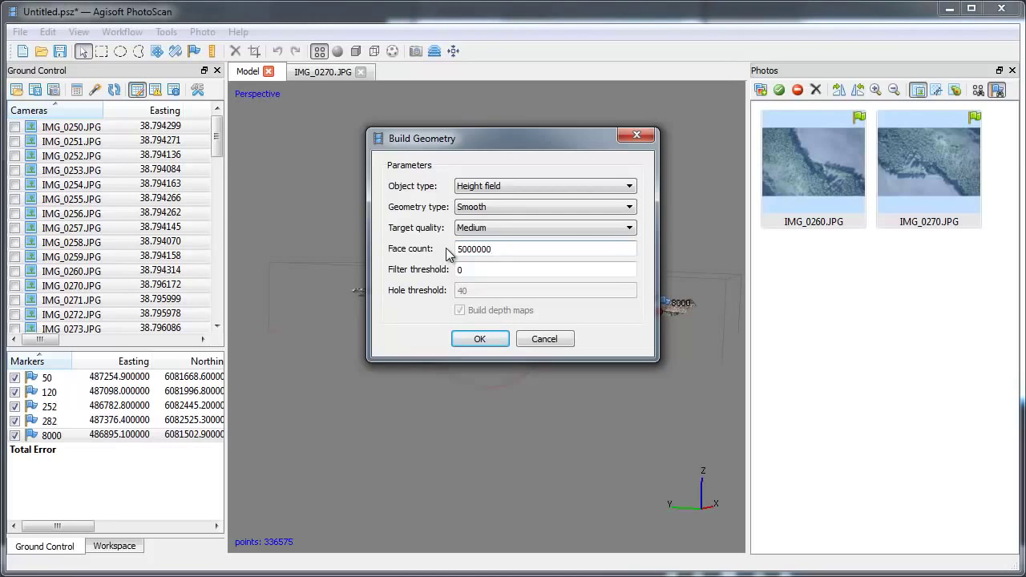
pyautogui.click(487, 340)
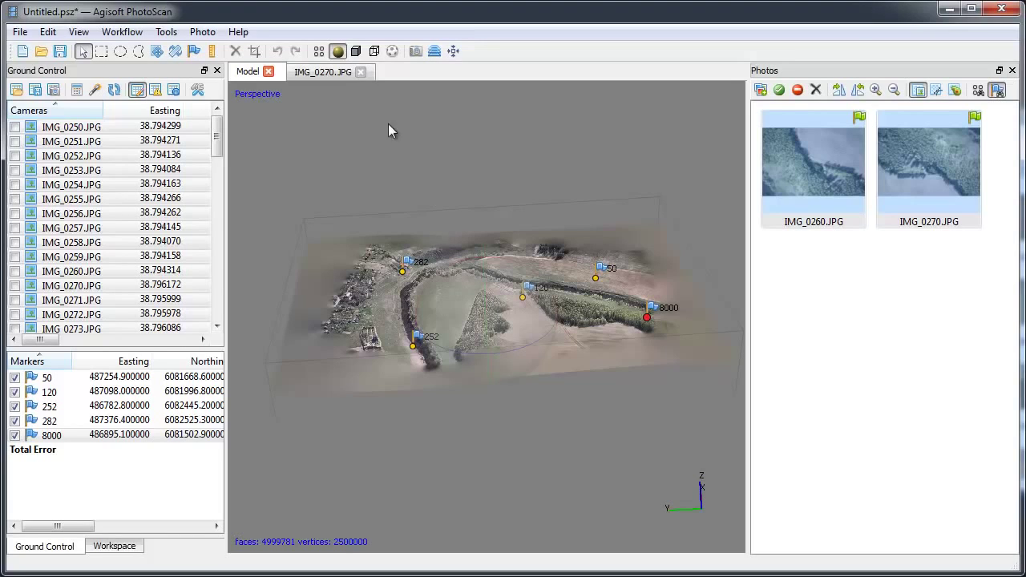
# Step: Switch the new mesh's display between wireframe, solid and shaded modes
pyautogui.click(374, 53)
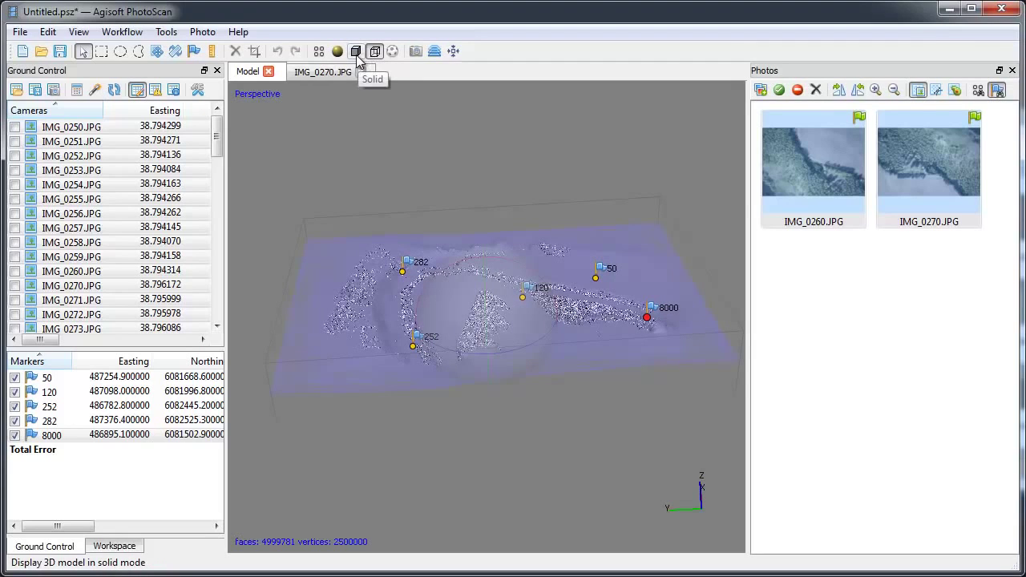
pyautogui.click(357, 53)
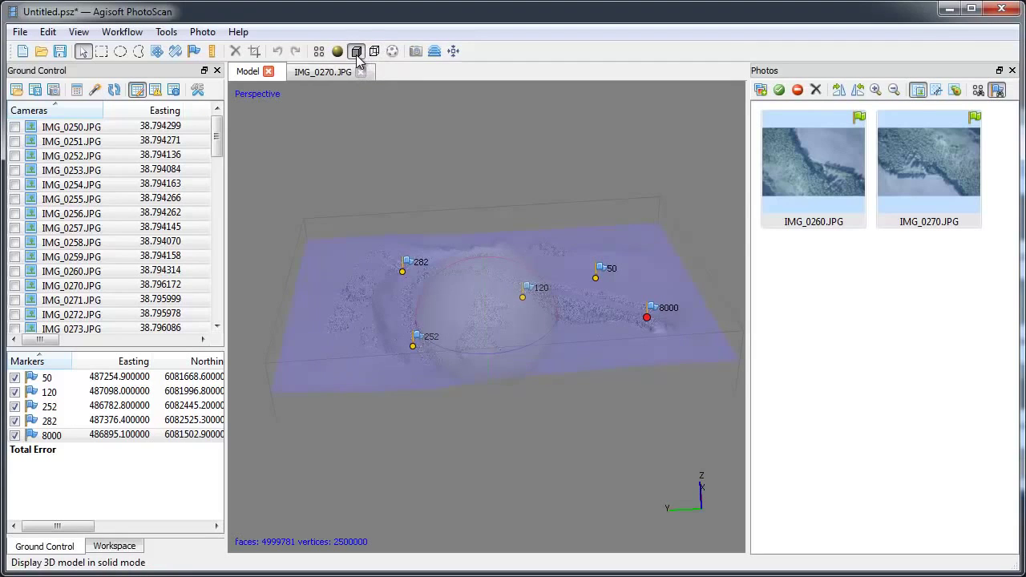
pyautogui.click(335, 53)
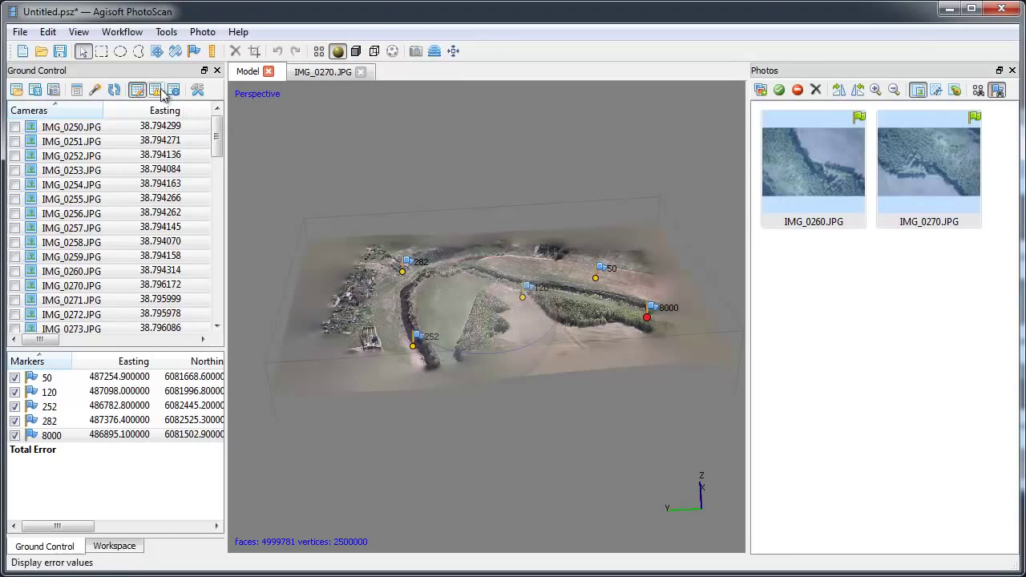
# Step: Run Build Texture with Orthophoto mapping, Mosaic blending, Fill holes on and a 4096 atlas
pyautogui.click(120, 36)
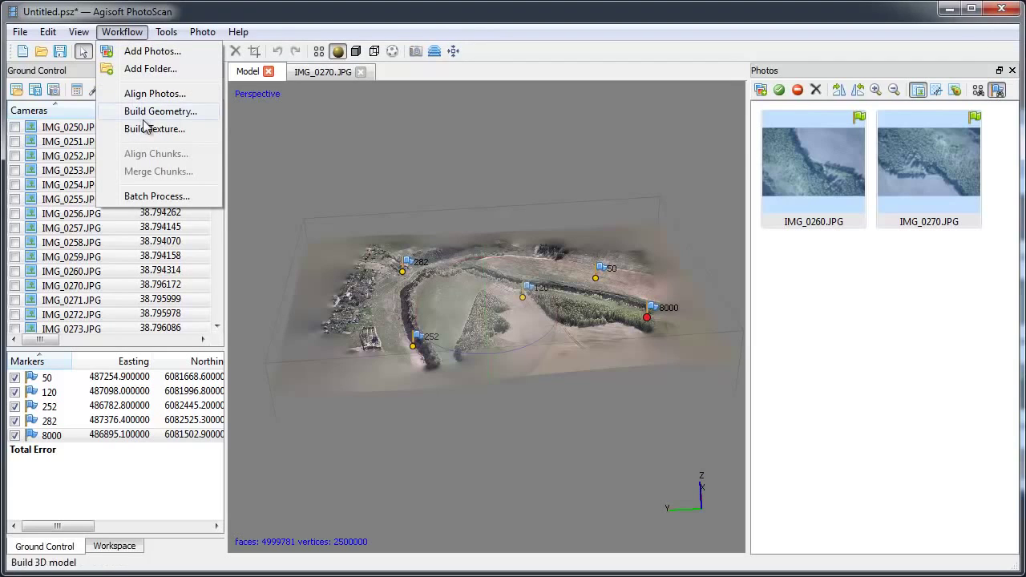
pyautogui.click(149, 129)
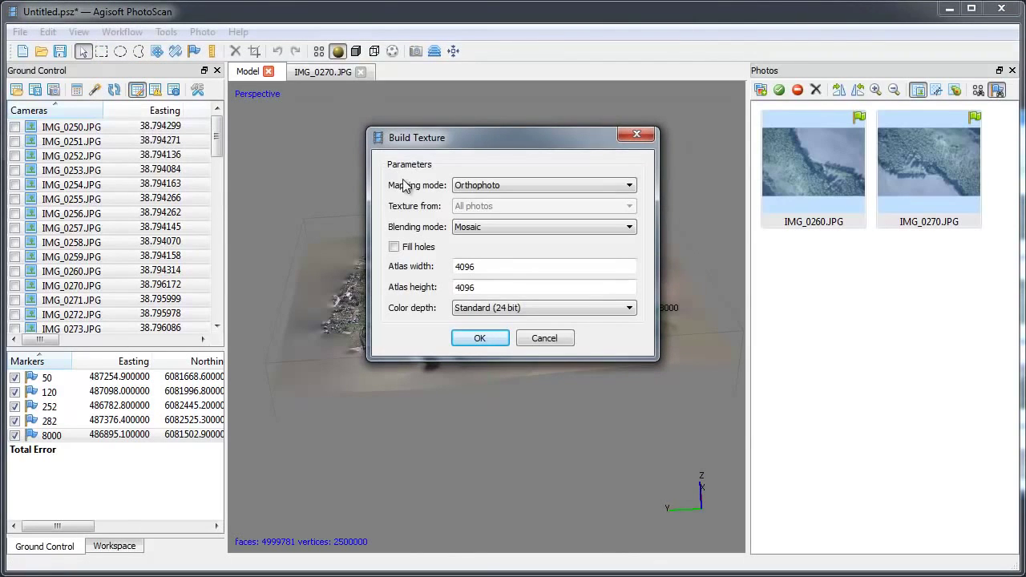
pyautogui.click(629, 186)
pyautogui.click(614, 216)
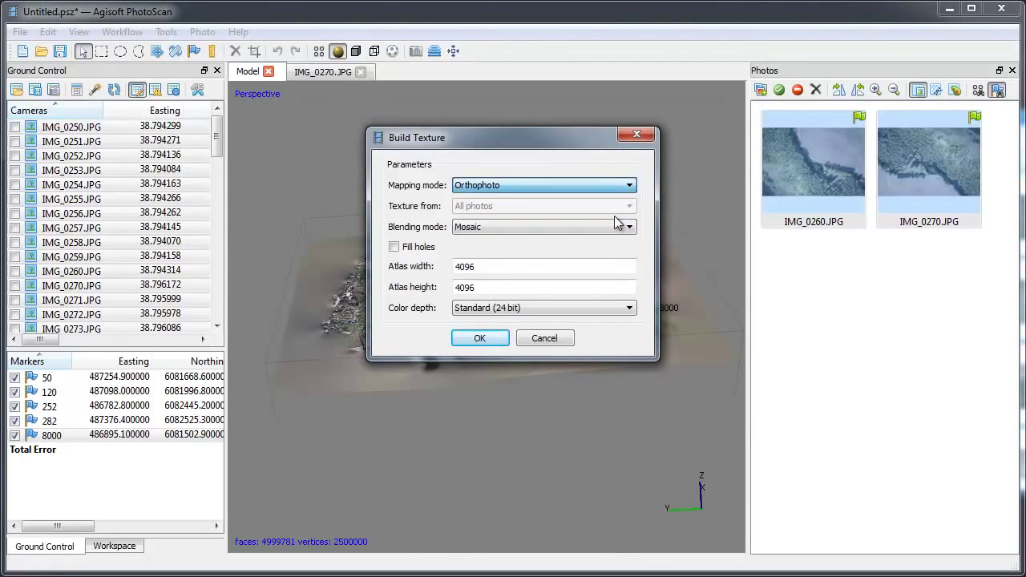
pyautogui.click(629, 227)
pyautogui.click(545, 238)
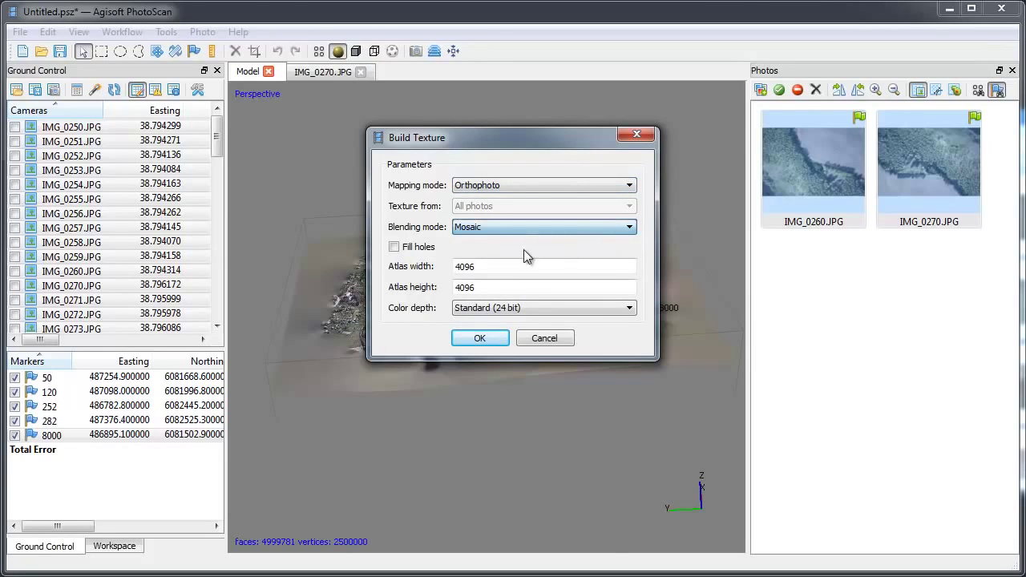
pyautogui.click(393, 247)
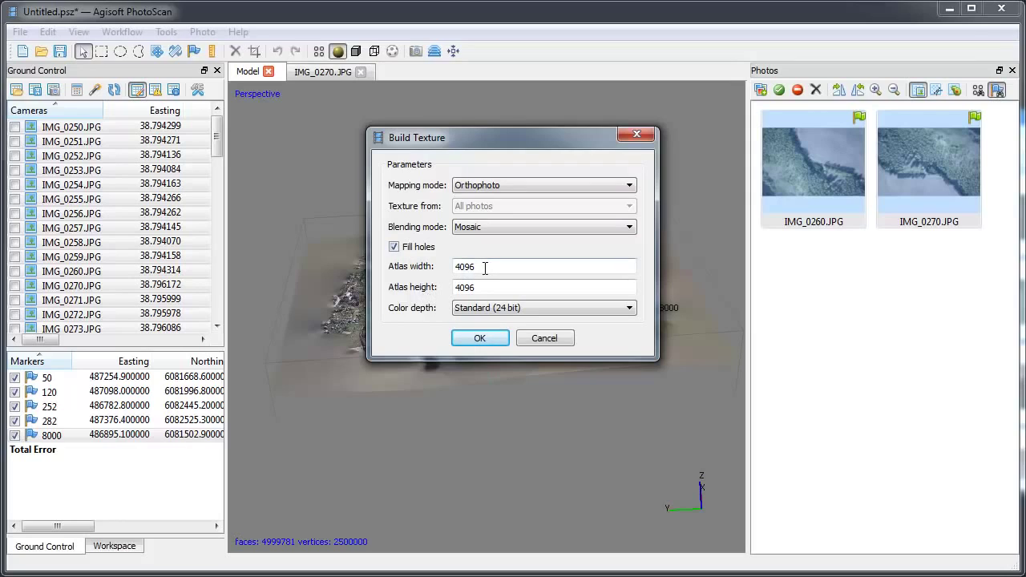
pyautogui.moveTo(485, 268); pyautogui.dragTo(454, 286)
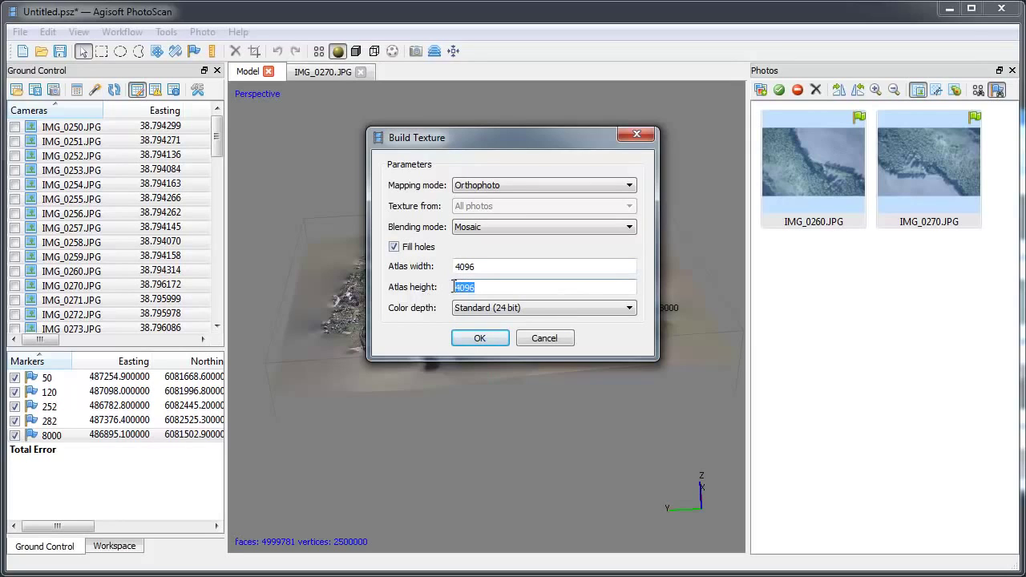
pyautogui.click(514, 287)
pyautogui.click(487, 337)
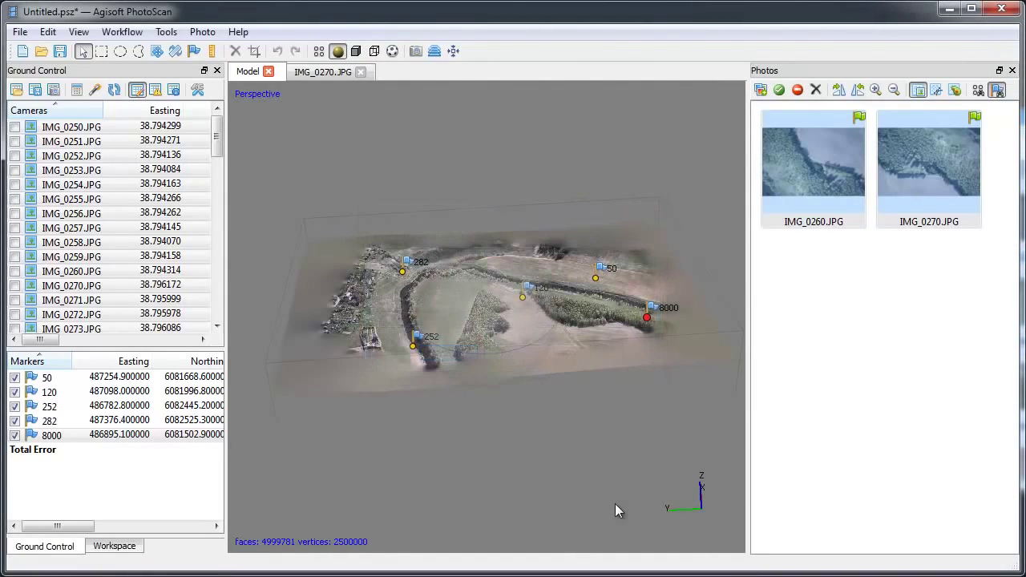
# Step: Show the model textured, then zoom and tilt it to a near-overhead view
pyautogui.click(393, 53)
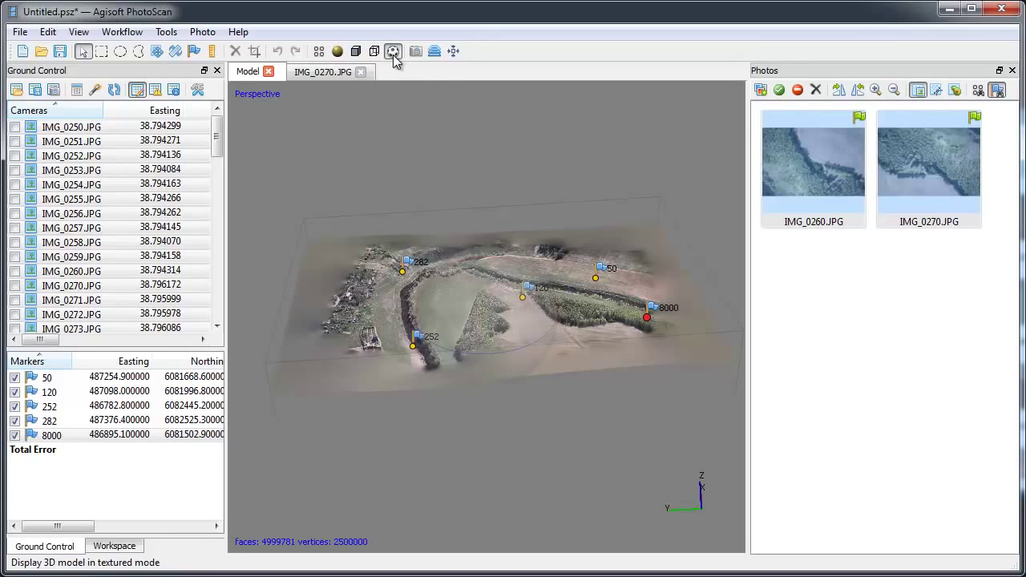
pyautogui.moveTo(492, 339); pyautogui.dragTo(491, 319)
pyautogui.scroll(5, 490, 319)
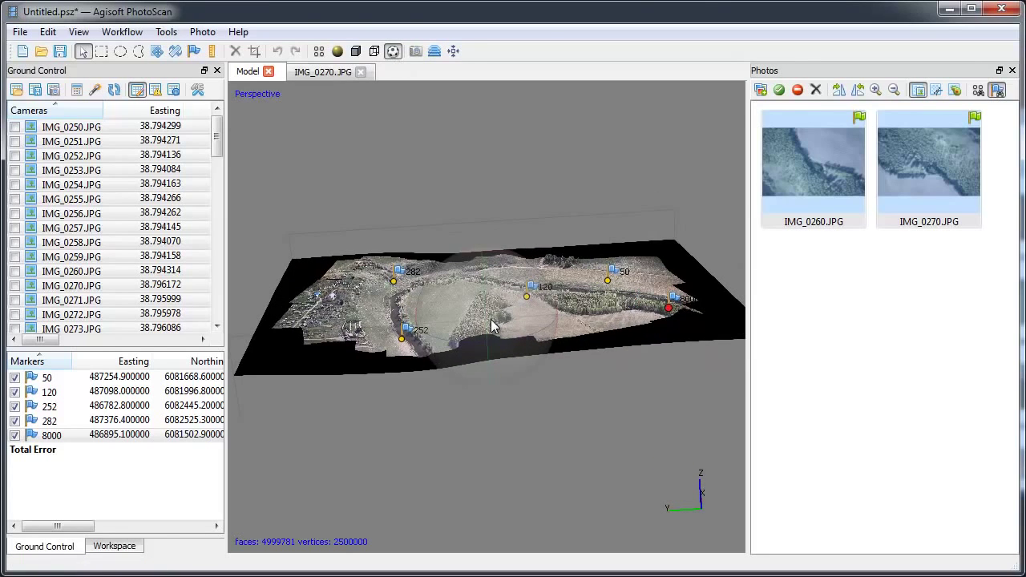
pyautogui.moveTo(487, 336); pyautogui.dragTo(494, 357)
pyautogui.moveTo(639, 333); pyautogui.dragTo(640, 342)
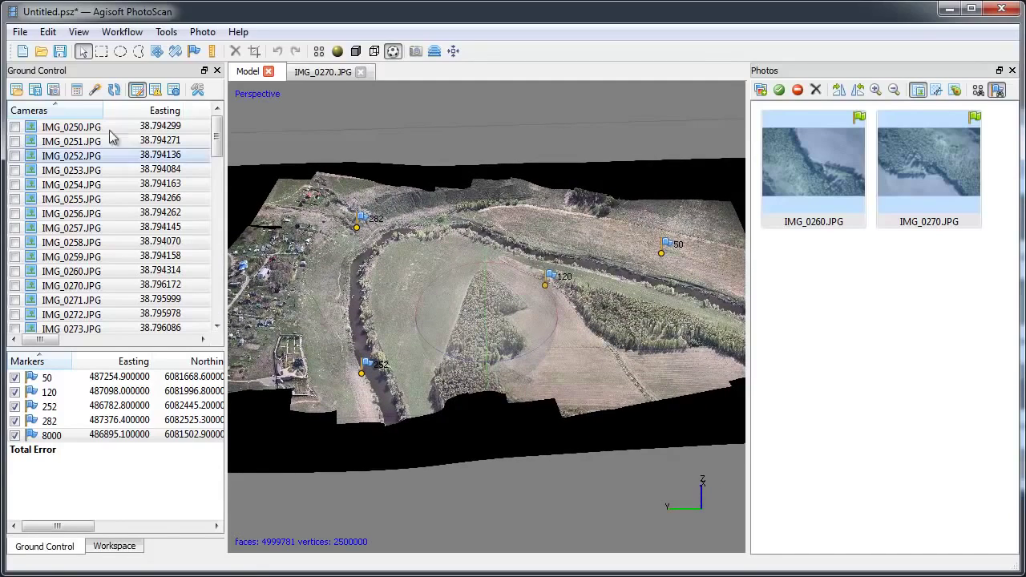
# Step: Export the orthophoto as GeoTIFF 'ortho' in WGS 84 / UTM zone 37N, pixel size 0.0835476
pyautogui.click(21, 33)
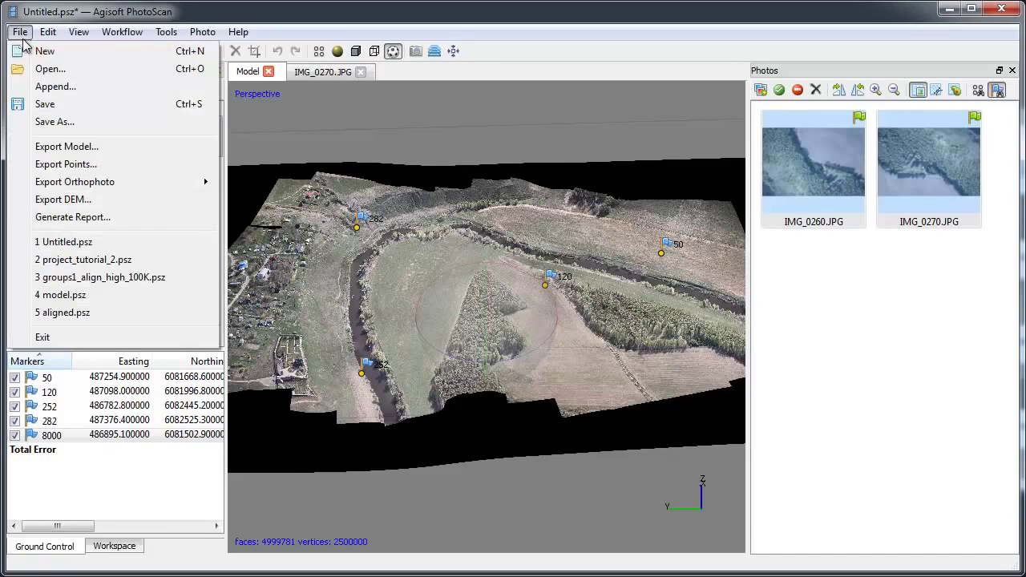
pyautogui.moveTo(120, 183)
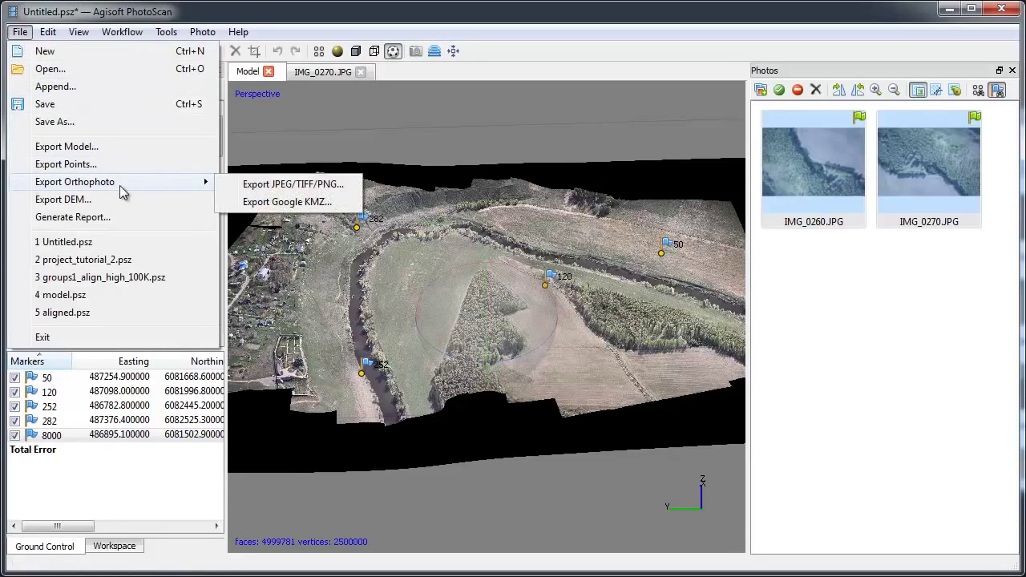
pyautogui.click(247, 186)
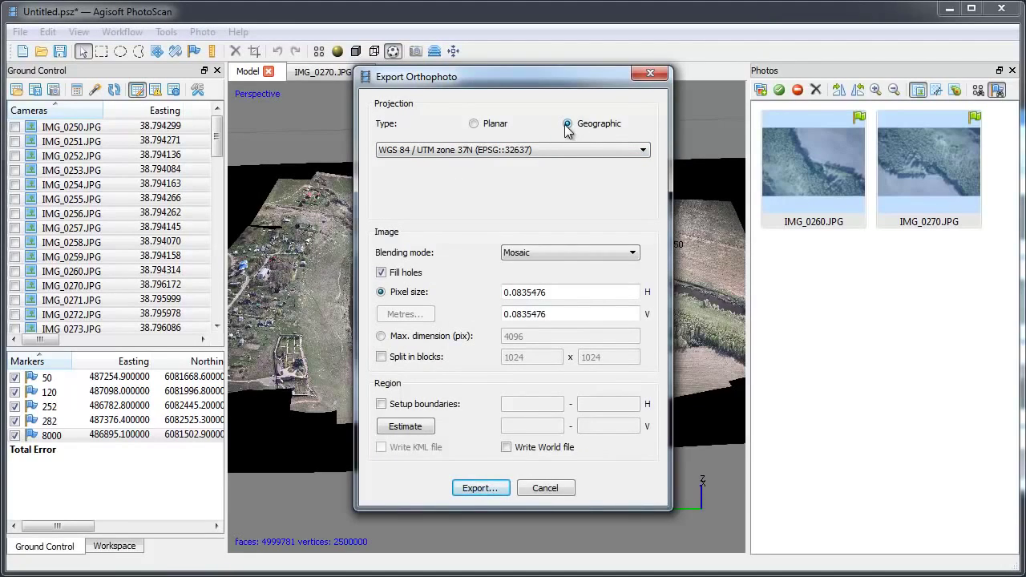
pyautogui.click(643, 152)
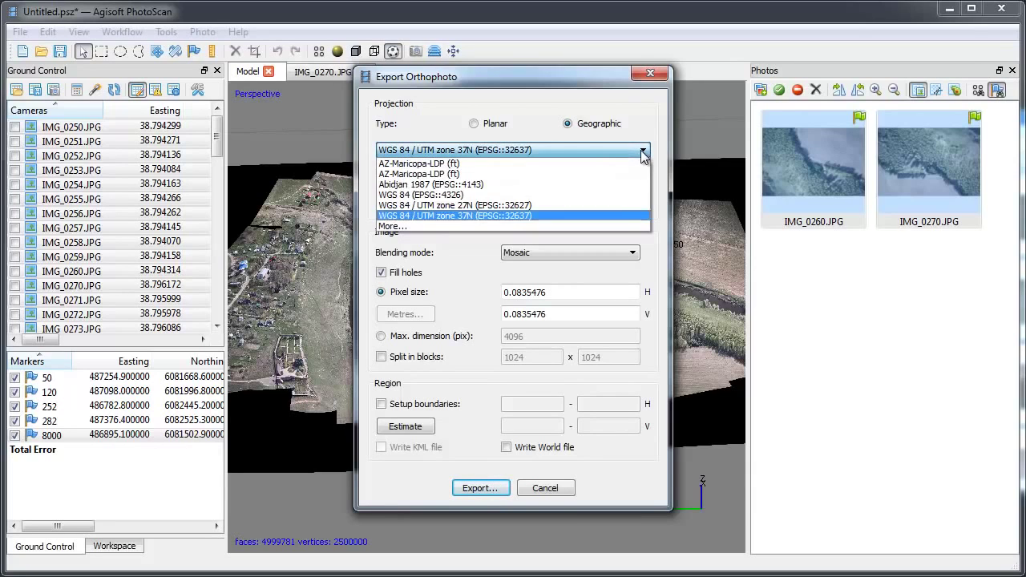
pyautogui.click(625, 208)
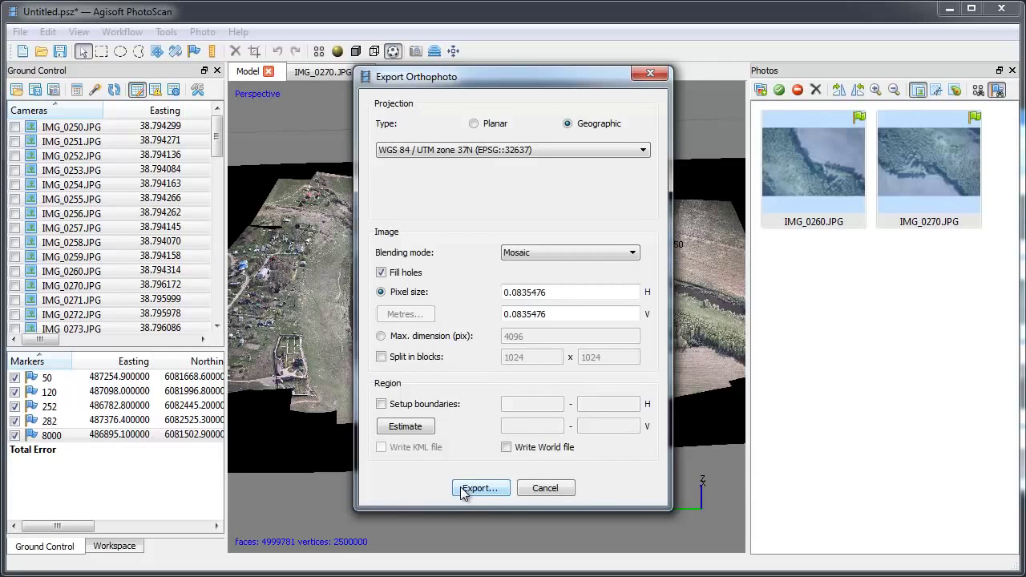
pyautogui.click(461, 488)
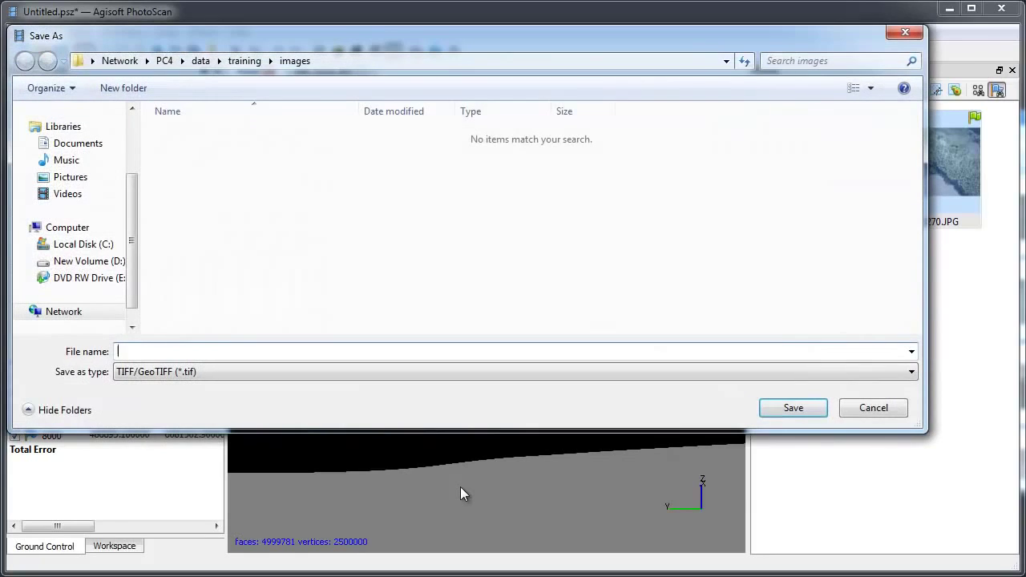
pyautogui.write('ortho')
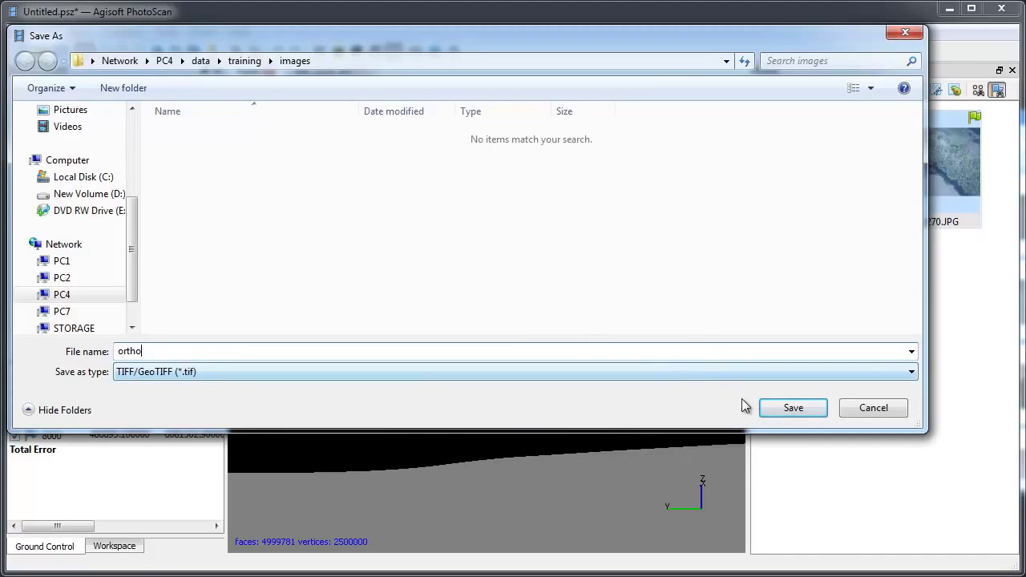
pyautogui.click(766, 412)
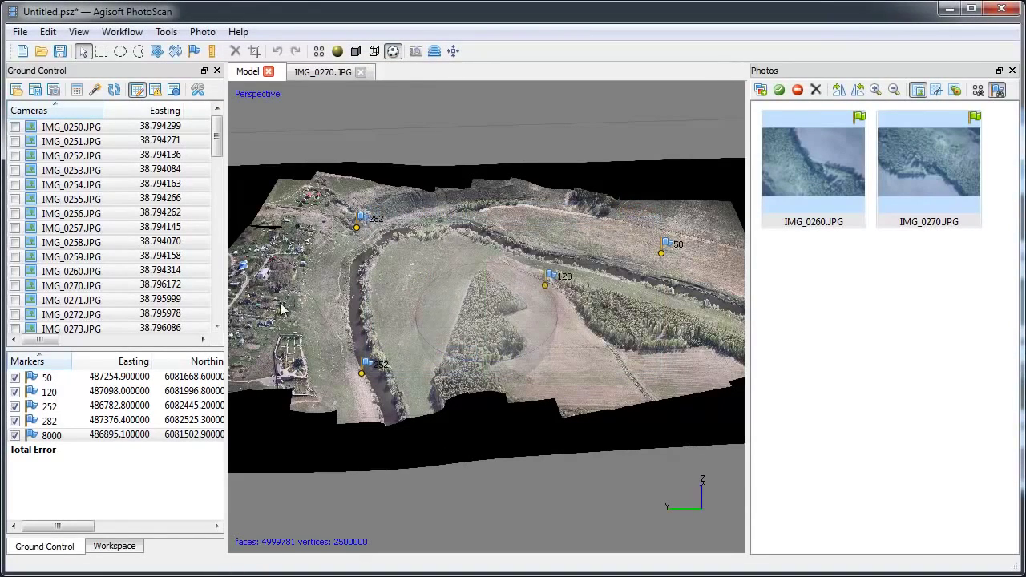
# Step: Export the DEM as a GeoTIFF elevation file named 'DEM' in WGS 84 / UTM zone 37N
pyautogui.click(20, 32)
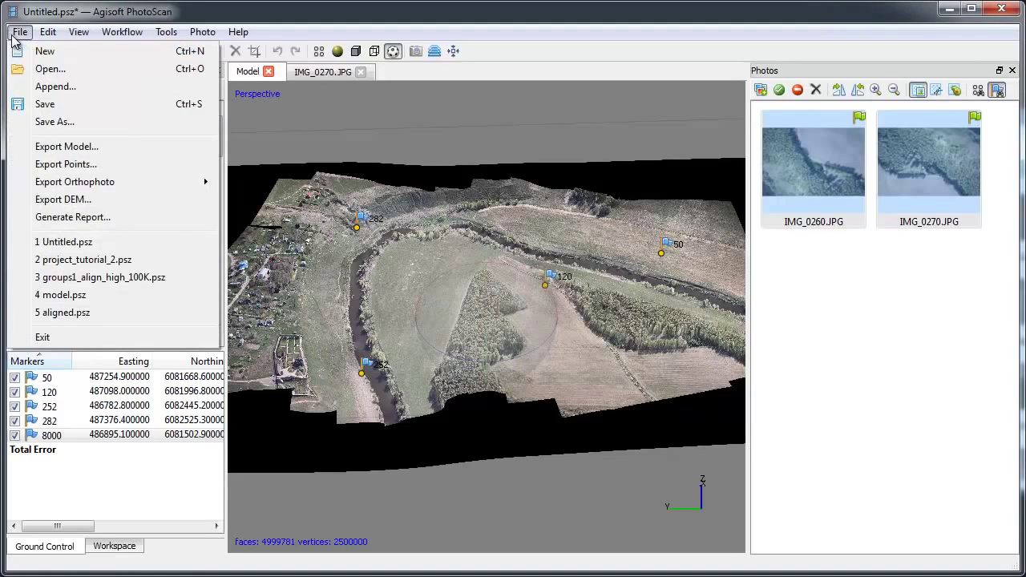
pyautogui.click(96, 199)
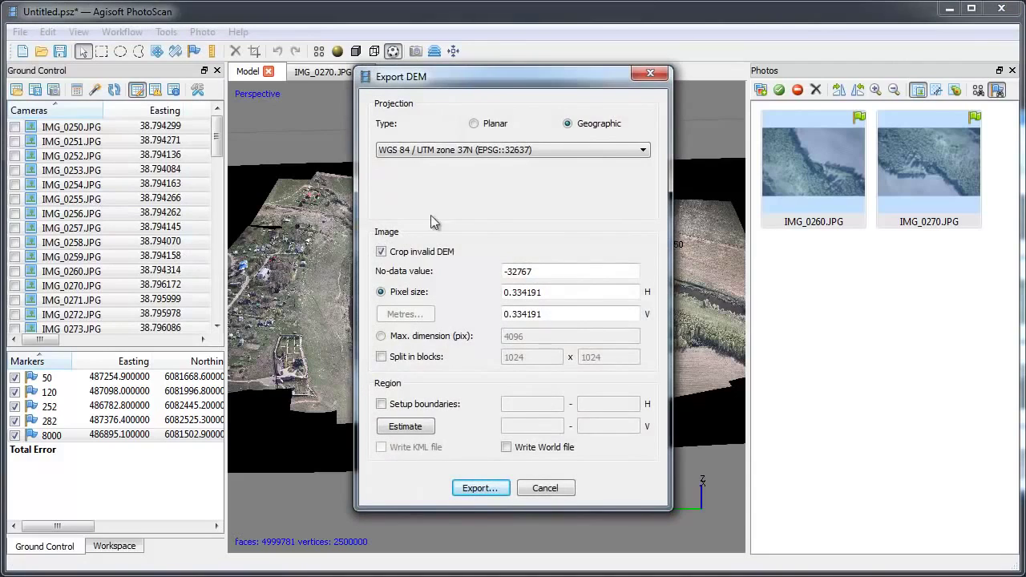
pyautogui.click(643, 150)
pyautogui.click(608, 215)
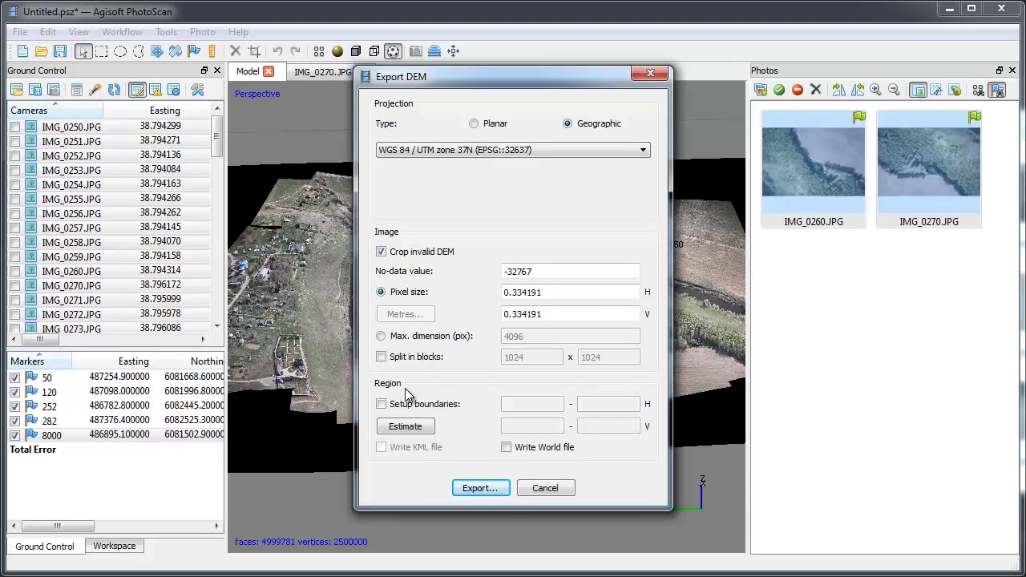
pyautogui.click(465, 489)
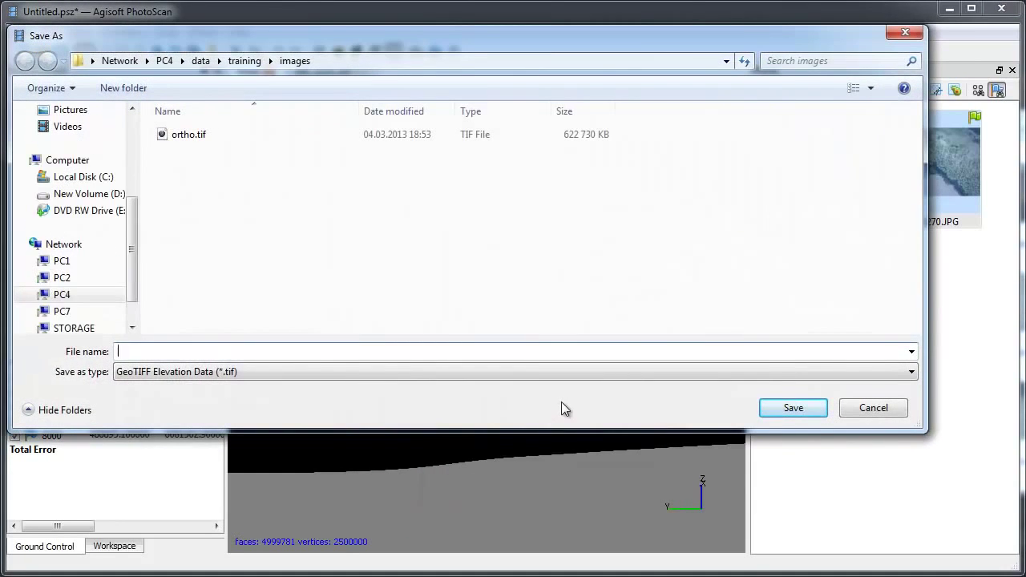
pyautogui.write('DEM')
pyautogui.click(772, 412)
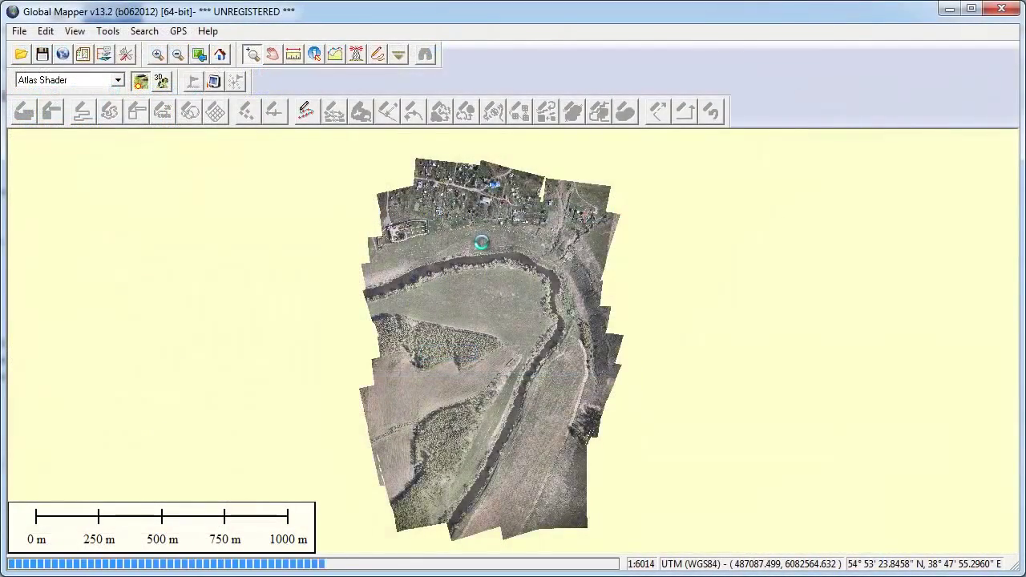
# Step: Zoom three times into the orthophoto's village houses, reaching about 1:1503 scale
pyautogui.click(481, 242)
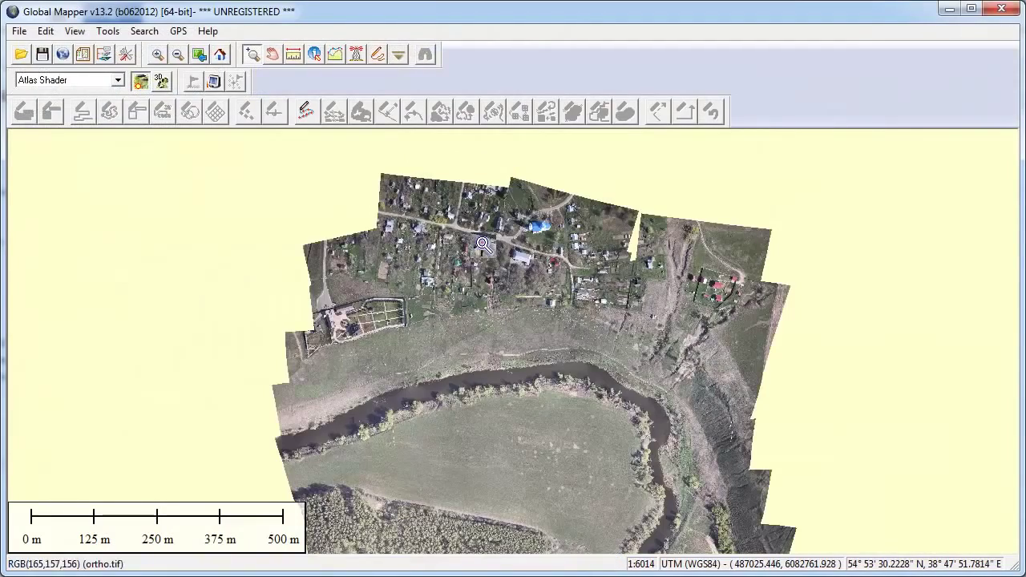
pyautogui.click(483, 243)
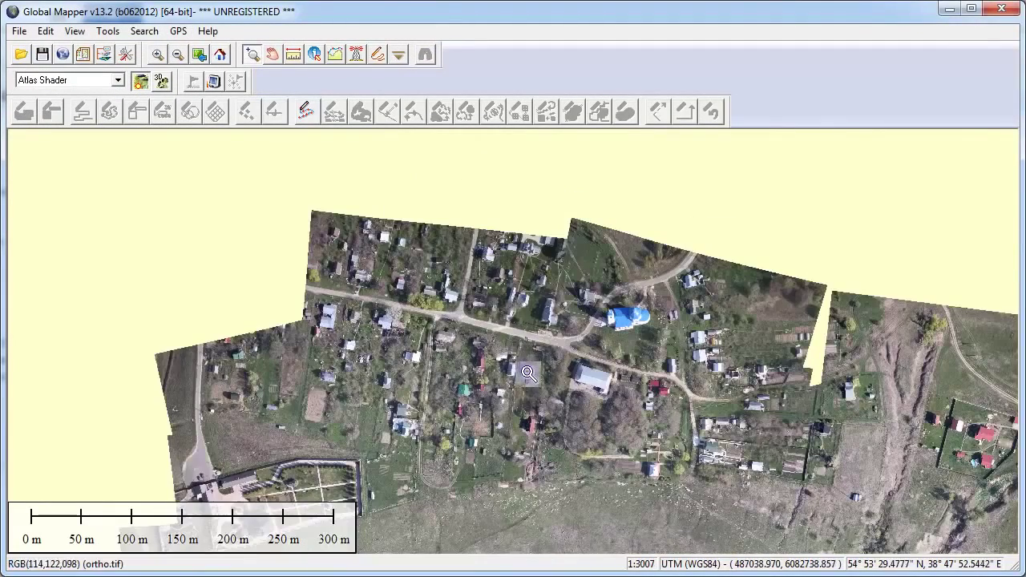
pyautogui.click(526, 371)
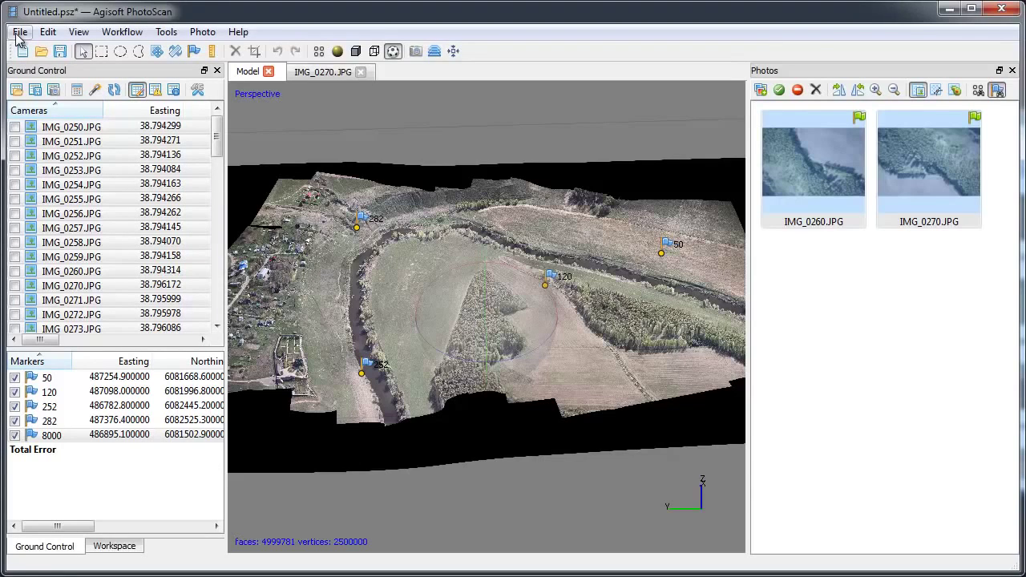
# Step: Generate the processing report as PDF 'Report' in the images folder
pyautogui.click(20, 34)
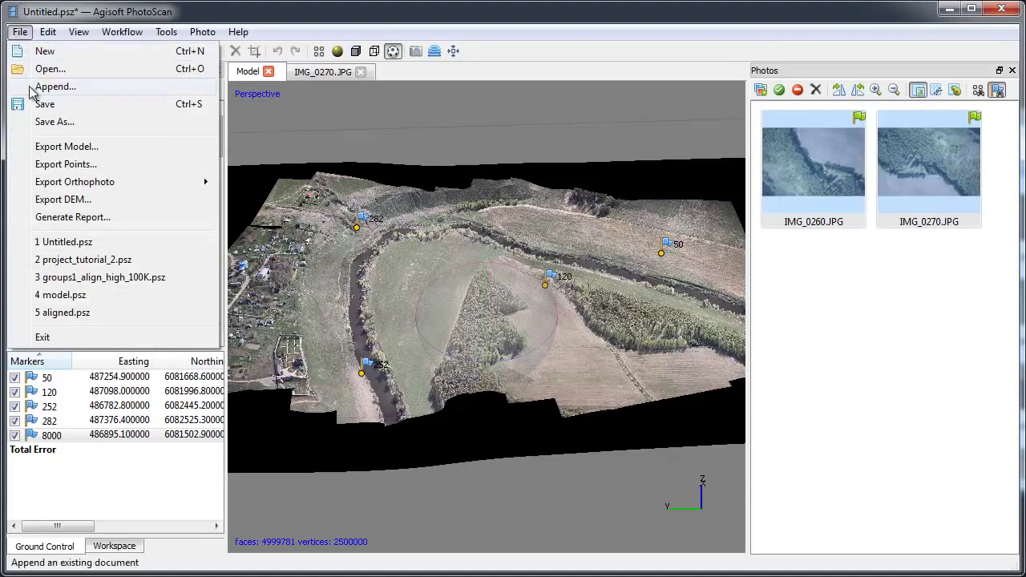
pyautogui.click(83, 218)
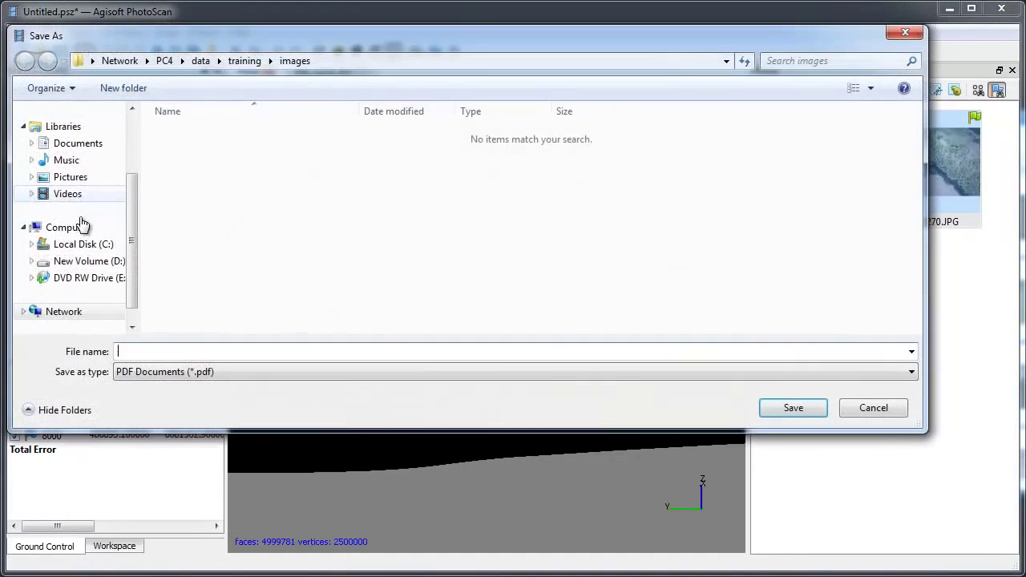
pyautogui.write('Report')
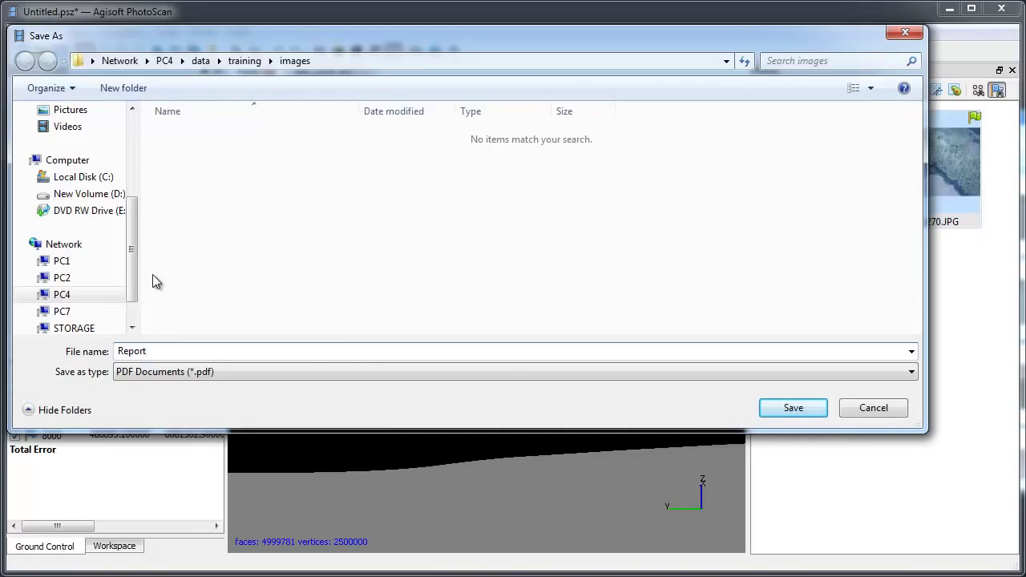
pyautogui.click(811, 413)
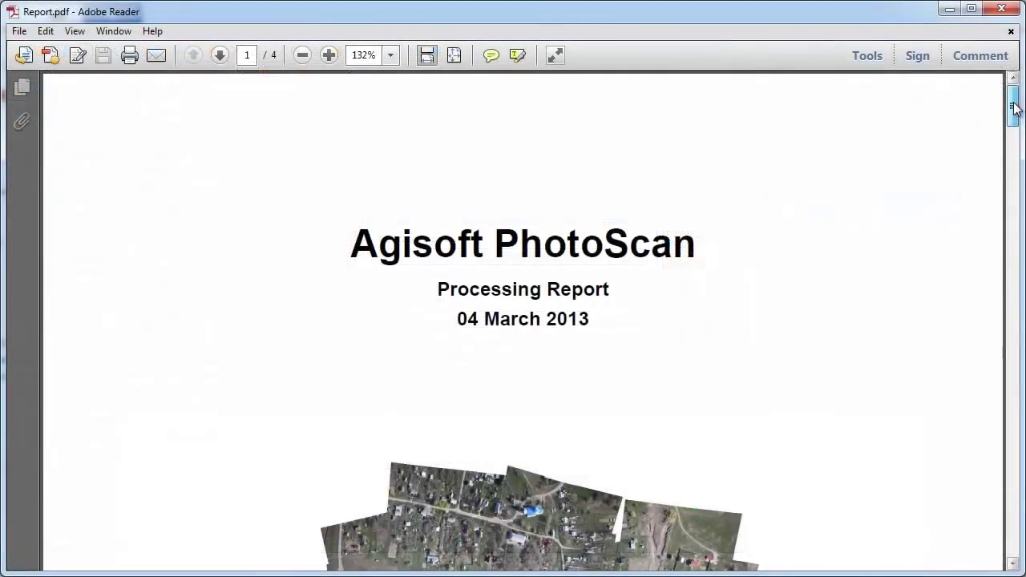
# Step: Scroll through the four-page report in Adobe Reader down to its orthophoto page
pyautogui.moveTo(1014, 108); pyautogui.dragTo(910, 530)
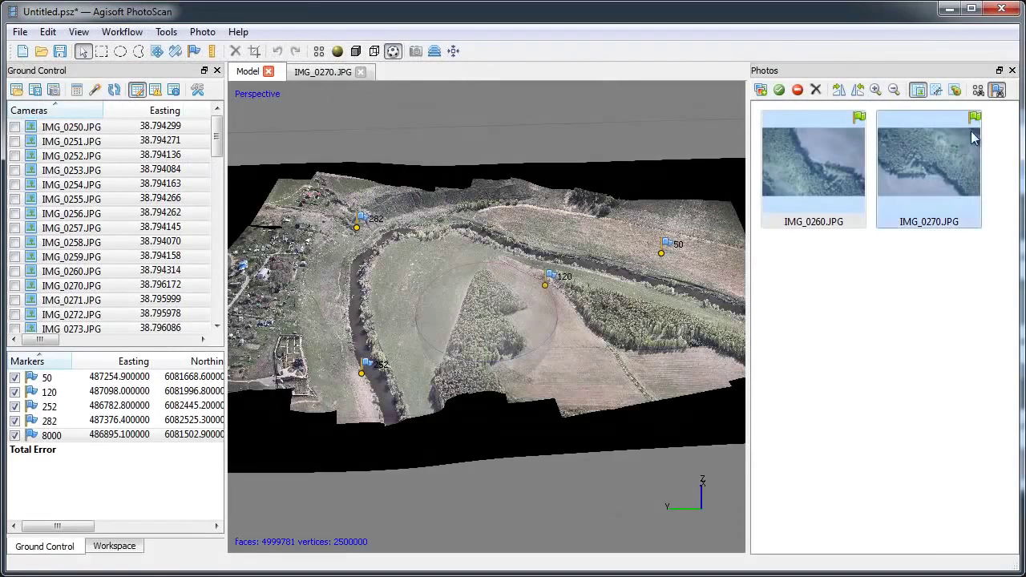
# Step: List every camera photo from IMG_0250.JPG onward and tilt the model to a lower oblique view
pyautogui.click(997, 90)
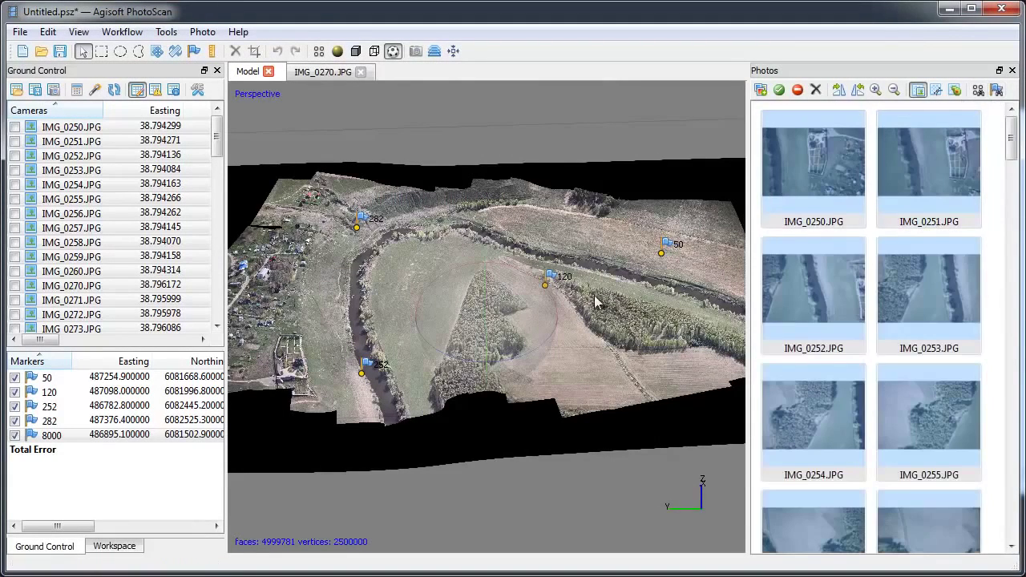
pyautogui.moveTo(459, 325); pyautogui.dragTo(533, 342)
pyautogui.moveTo(420, 343); pyautogui.dragTo(584, 366)
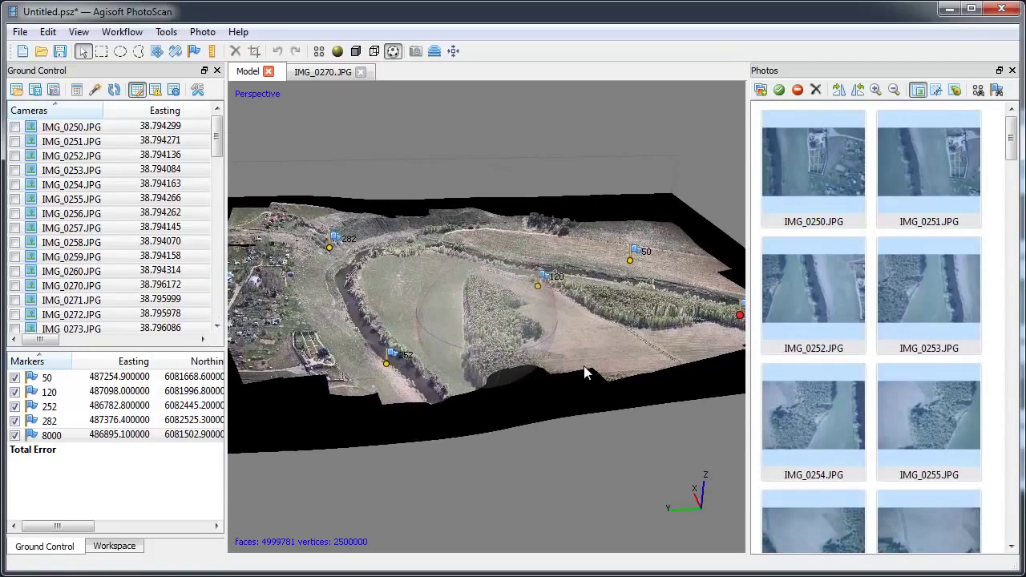